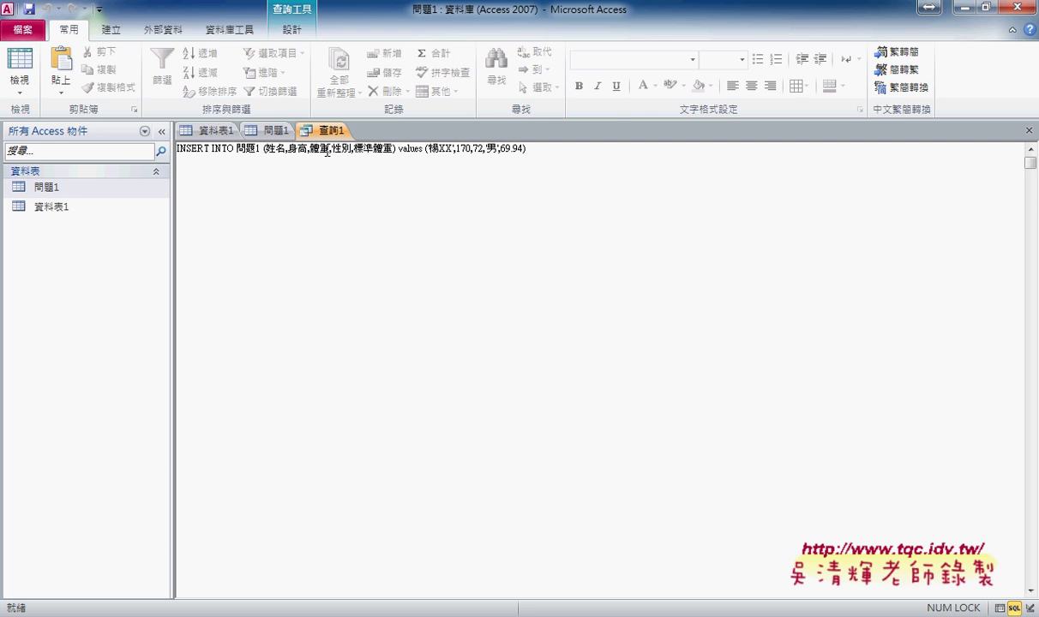
Show the Query Tools 設計 tab and select the first character of the name value in the INSERT INTO 問題1 SQL.
left_click(292, 31)
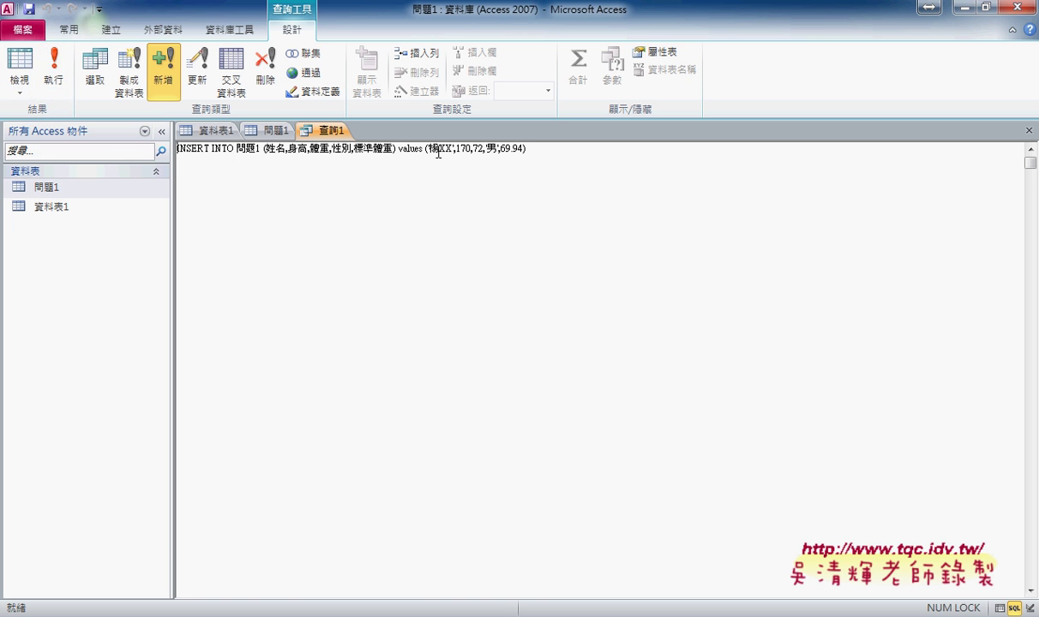
left_click_drag(429, 149, 434, 149)
Minimize Access, close the 標準體重計算 form, and maximize the Excel window.
left_click(965, 10)
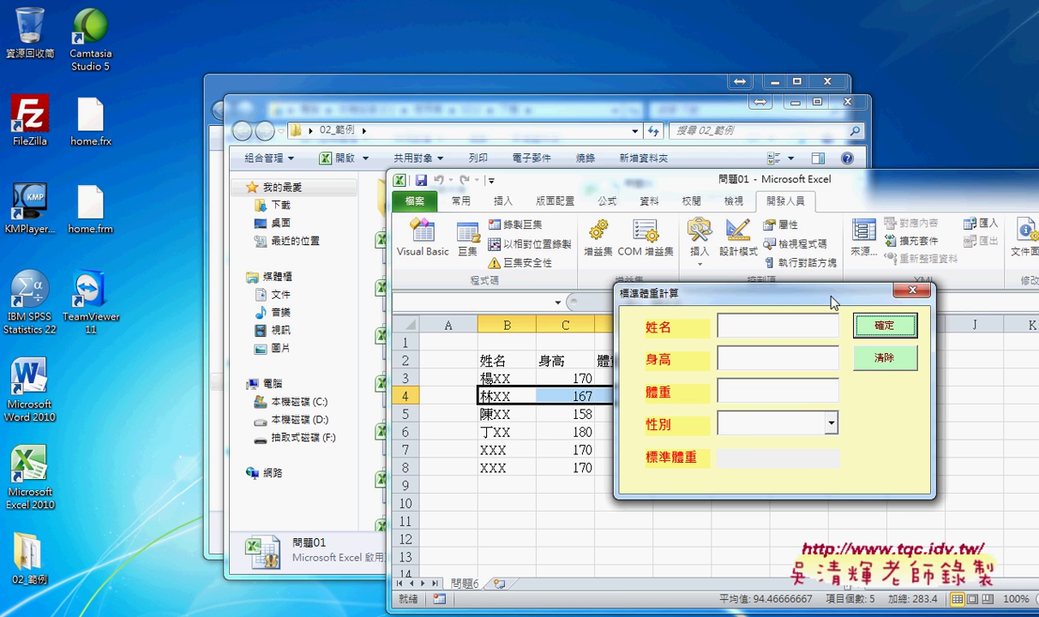
left_click_drag(830, 299, 538, 115)
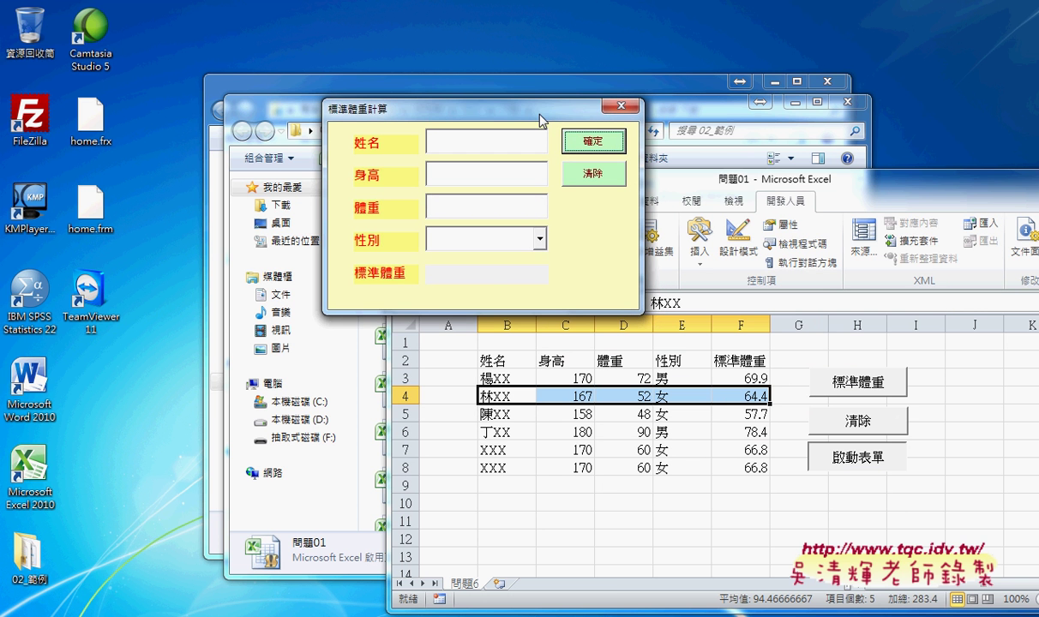
left_click(625, 108)
left_click_drag(572, 188, 327, 107)
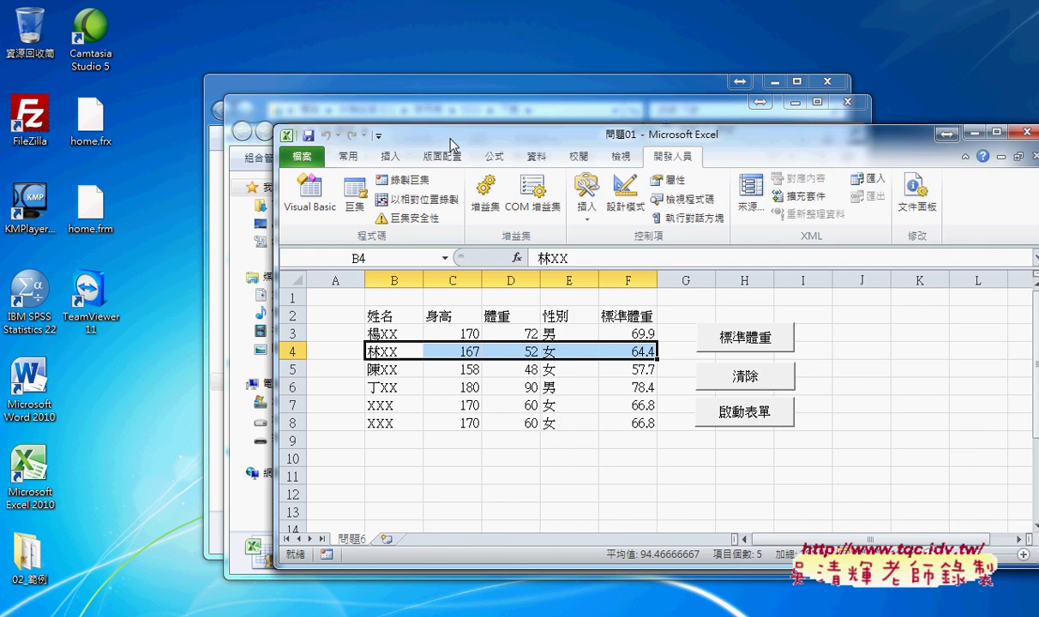
left_click(856, 97)
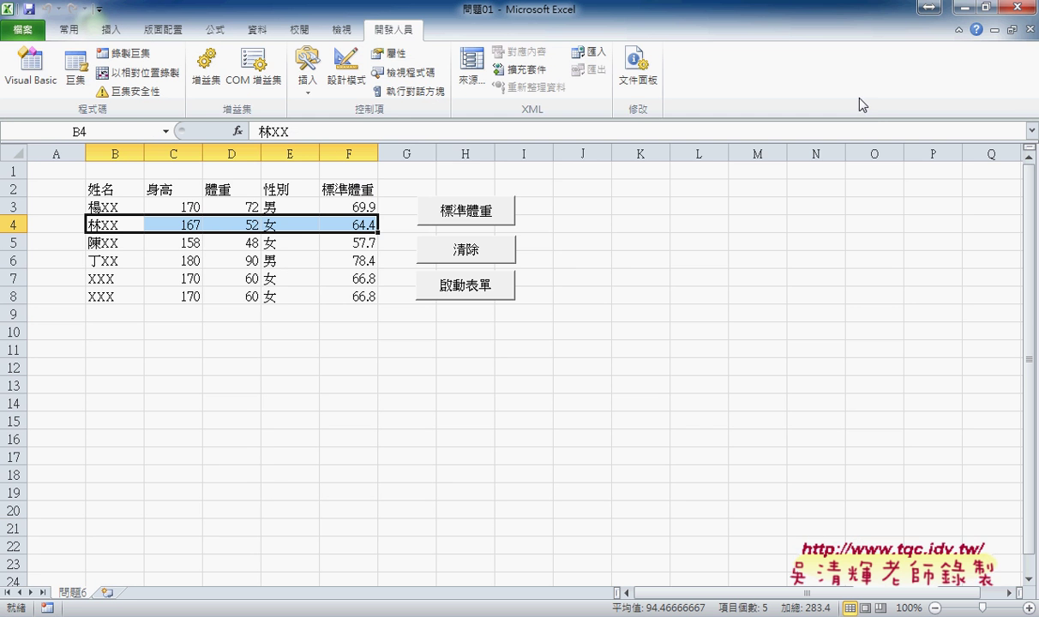
Open the home user form in the VBA designer and duplicate the 清除 button below it.
left_click(36, 72)
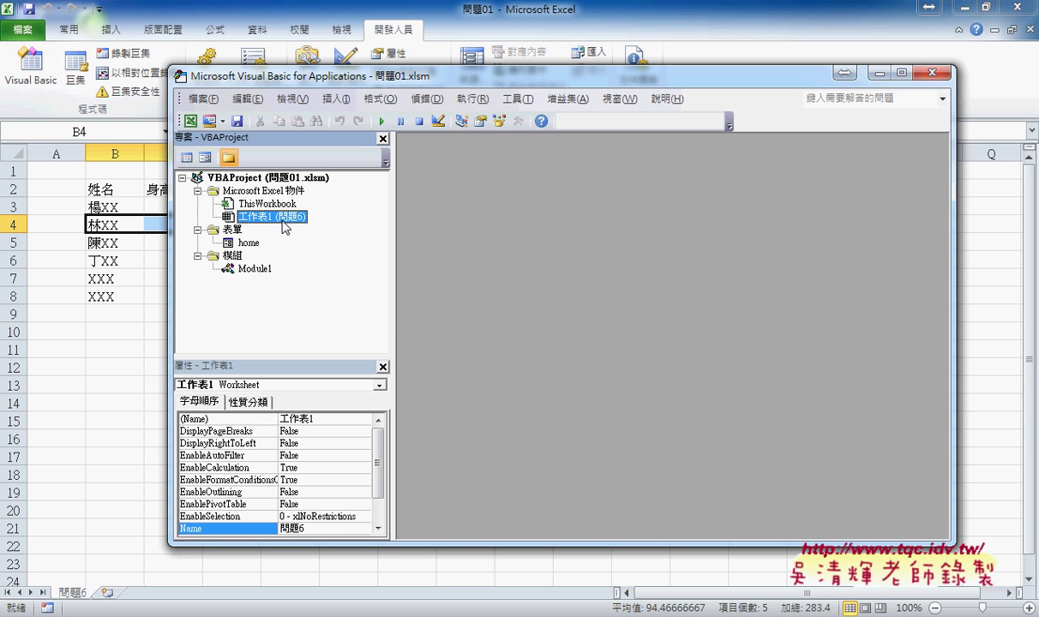
double_click(248, 242)
left_click_drag(672, 217, 674, 249)
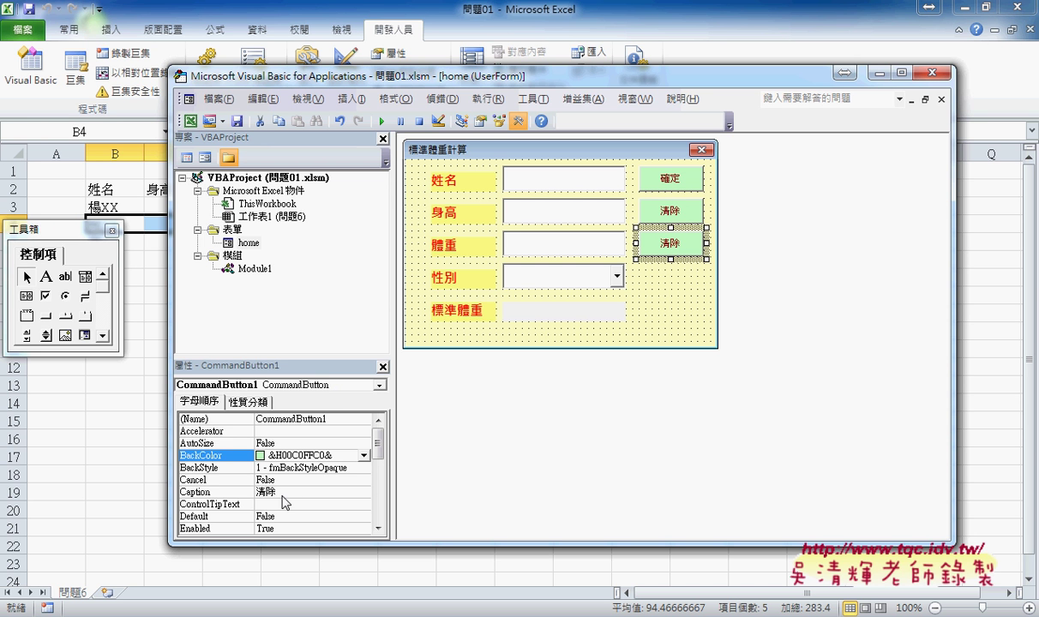
Set the copied button's Caption to 新增 and its (Name) to B3 in the Properties window.
left_click(231, 495)
type("ce")
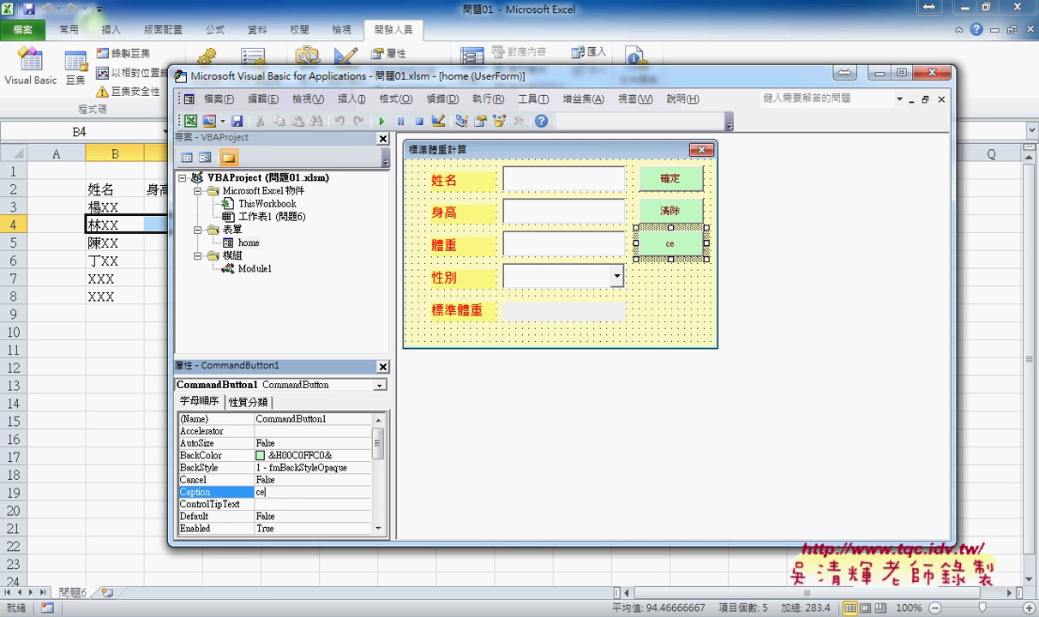
key("BackSpace")
key("BackSpace")
mouse_move(171, 616)
type("新")
type("增")
left_click(327, 419)
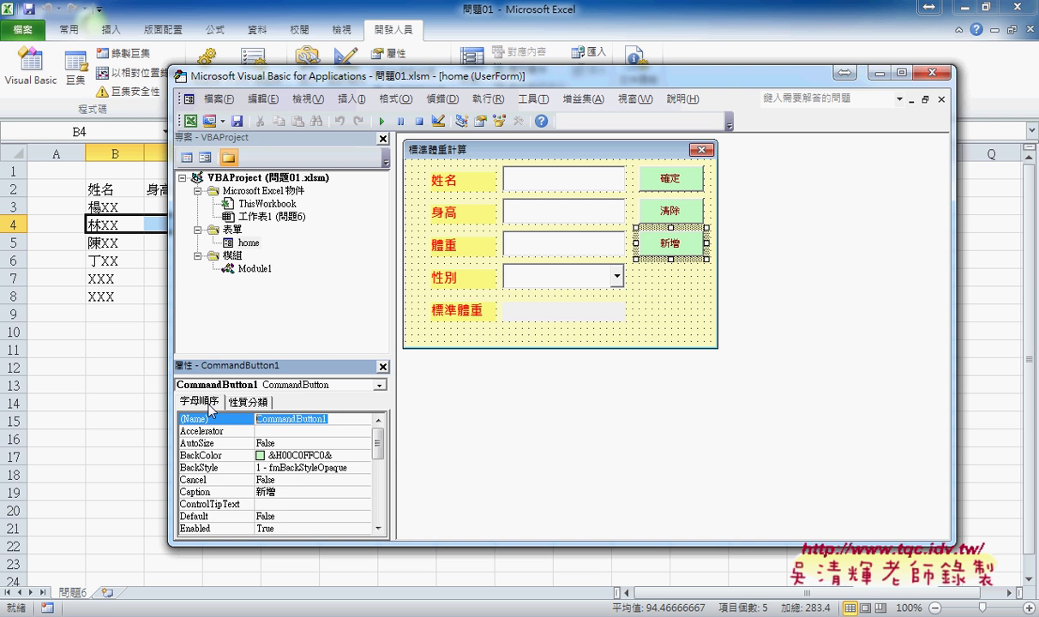
type("B")
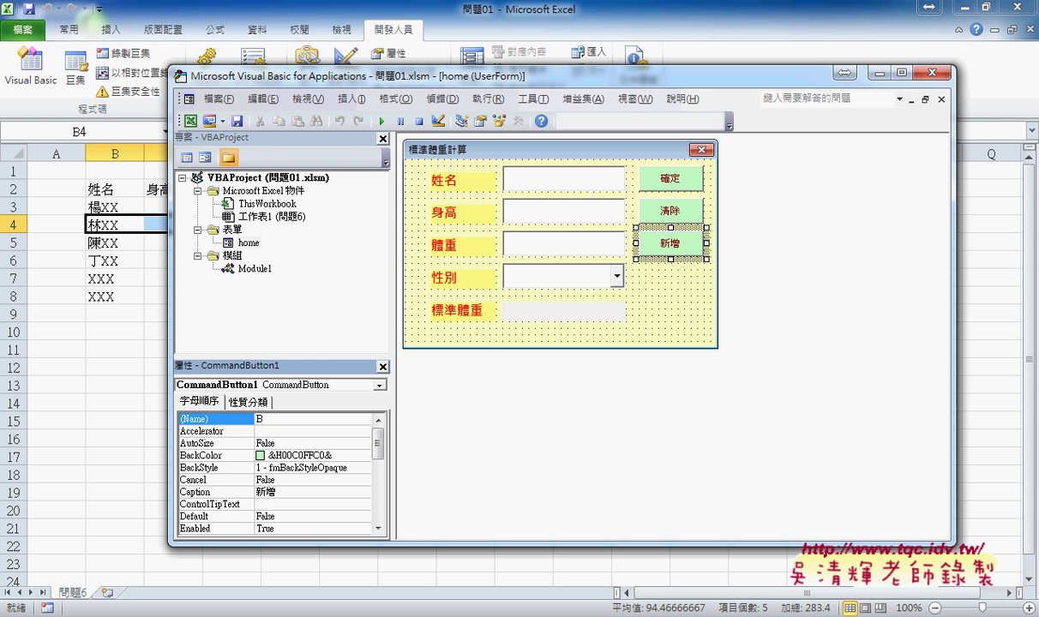
type("3")
key("Return")
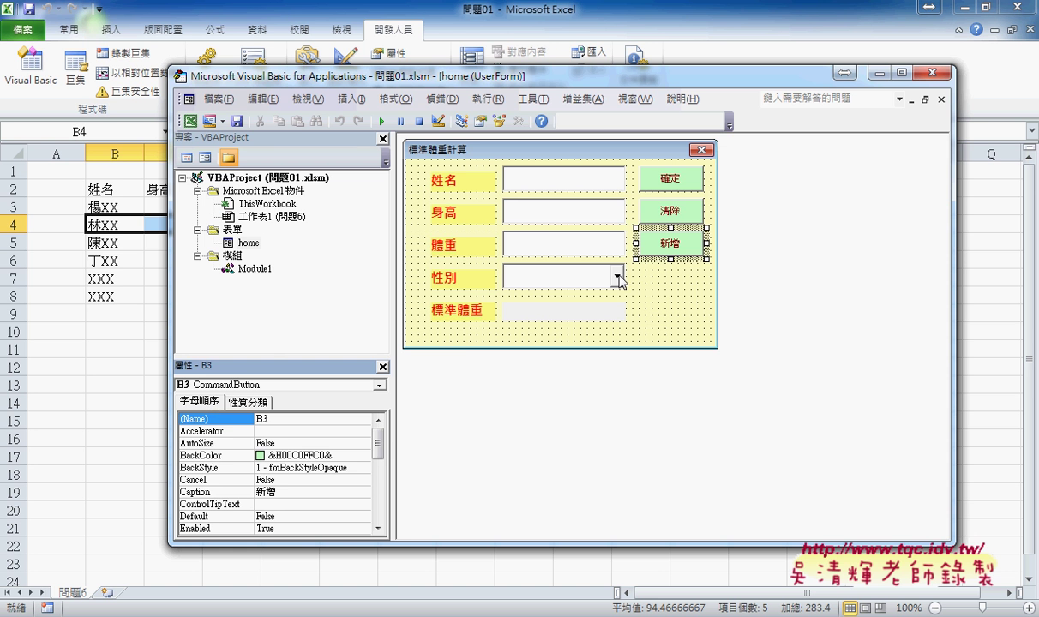
Generate Private Sub B3_Click() from the 新增 button and indent its empty body line.
double_click(669, 244)
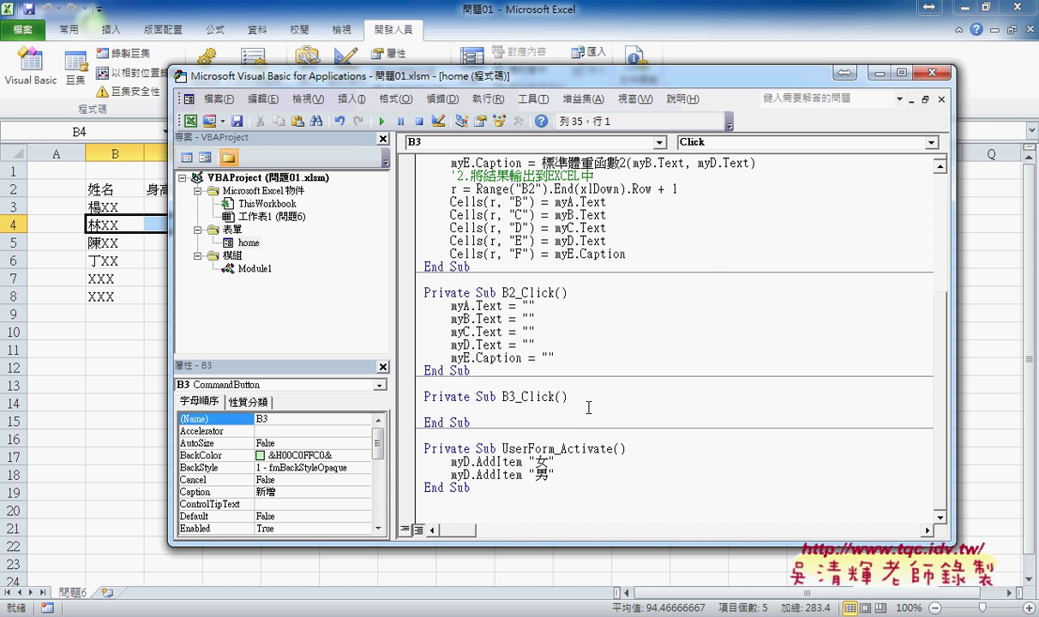
double_click(514, 396)
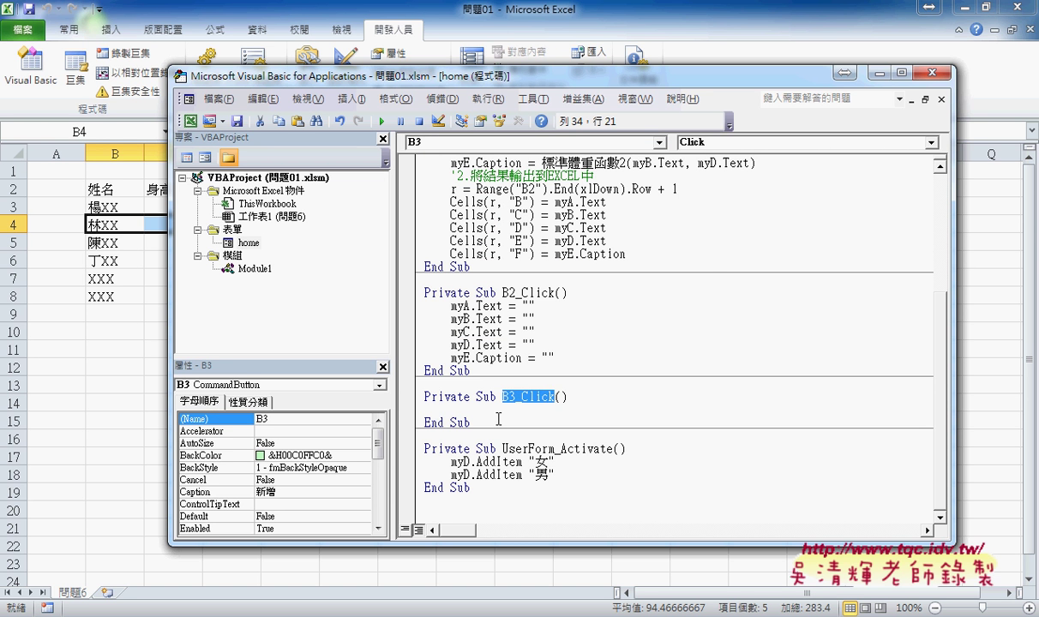
left_click_drag(429, 409, 416, 420)
left_click(532, 414)
key("Tab")
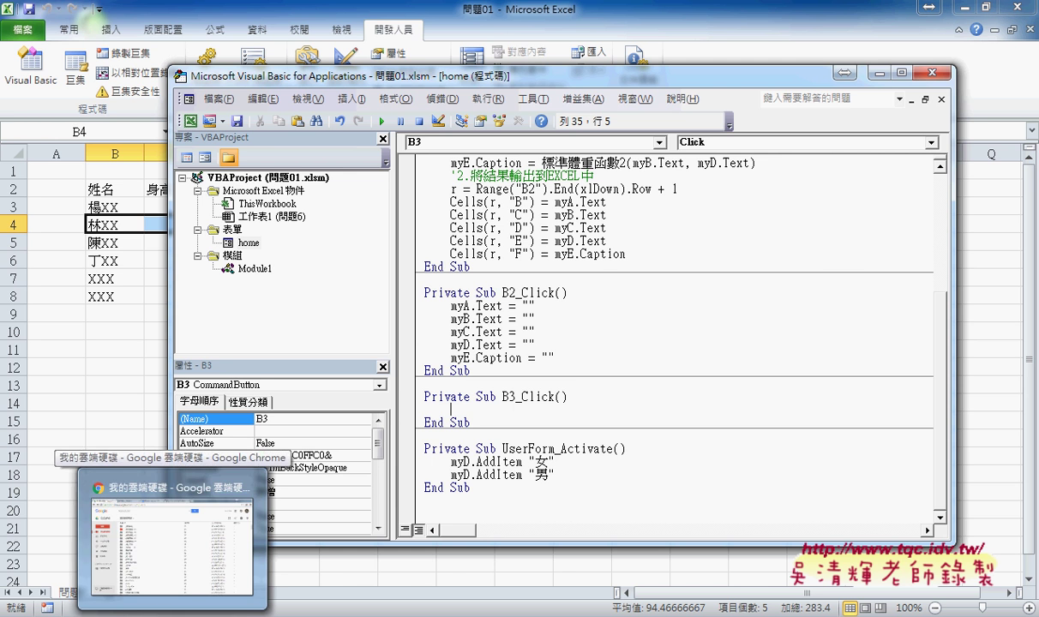
Switch to the 程式碼 Google Docs tab in Chrome and scroll up to the SQL notes.
left_click(162, 514)
left_click(369, 12)
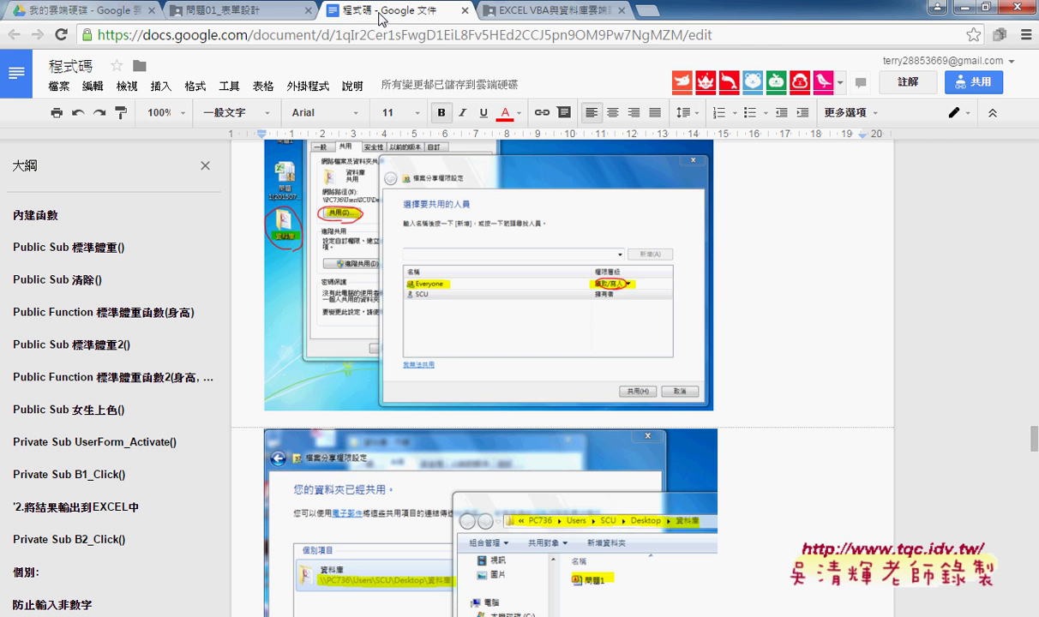
scroll(762, 307, "up", 5)
scroll(763, 307, "up", 5)
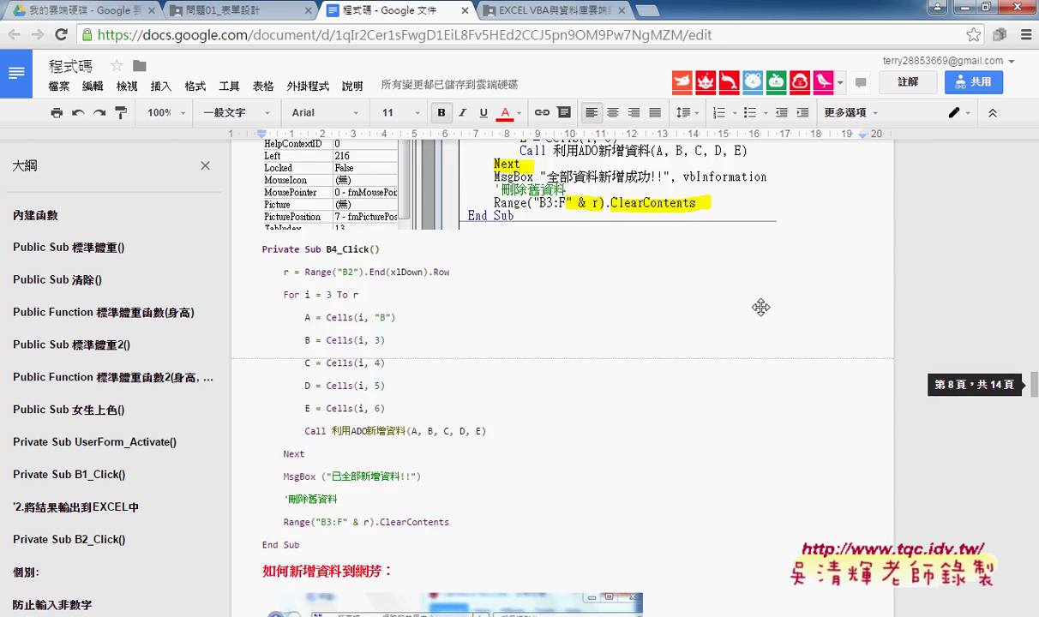
scroll(762, 306, "up", 5)
scroll(762, 307, "up", 5)
scroll(762, 307, "up", 5)
scroll(762, 306, "up", 5)
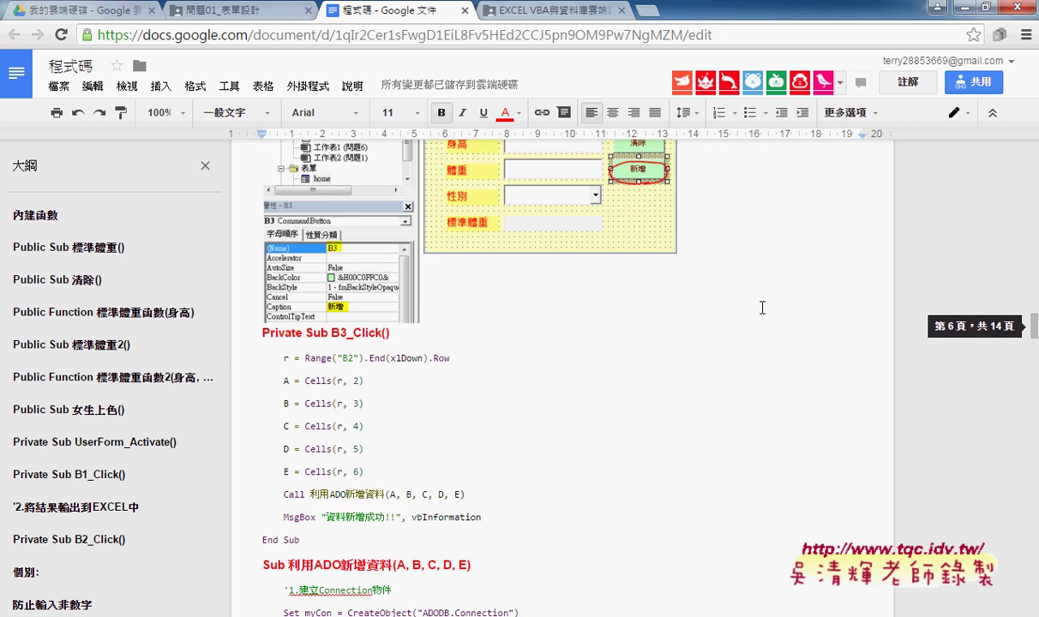
scroll(762, 307, "up", 5)
scroll(762, 306, "up", 3)
scroll(763, 306, "up", 2)
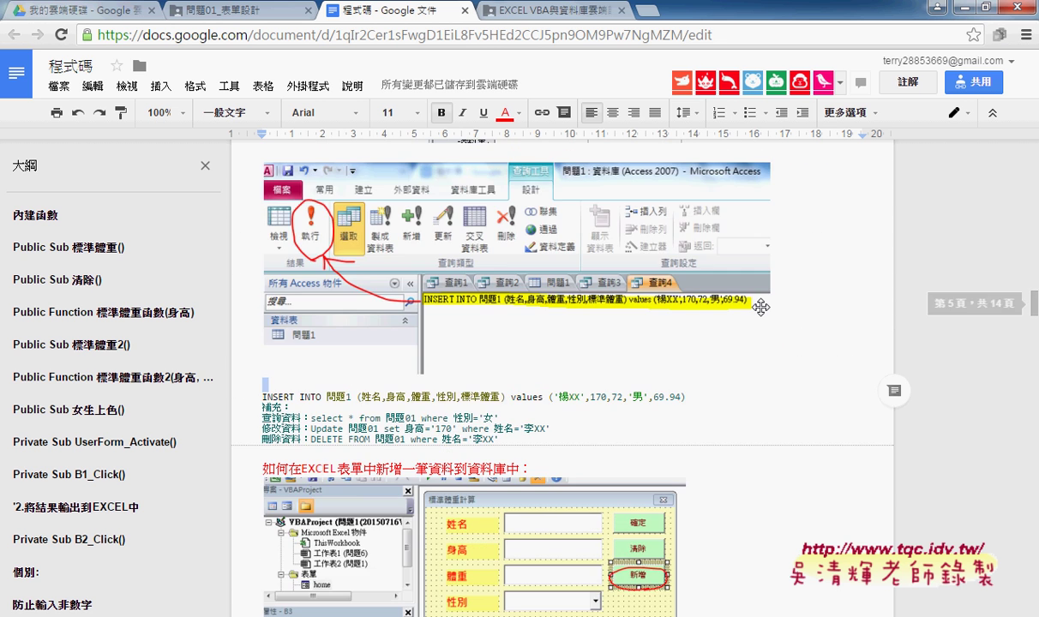
Highlight the INSERT line, the 補充 note heading, and the word DELETE in the notes.
left_click_drag(288, 396, 684, 398)
left_click(278, 394)
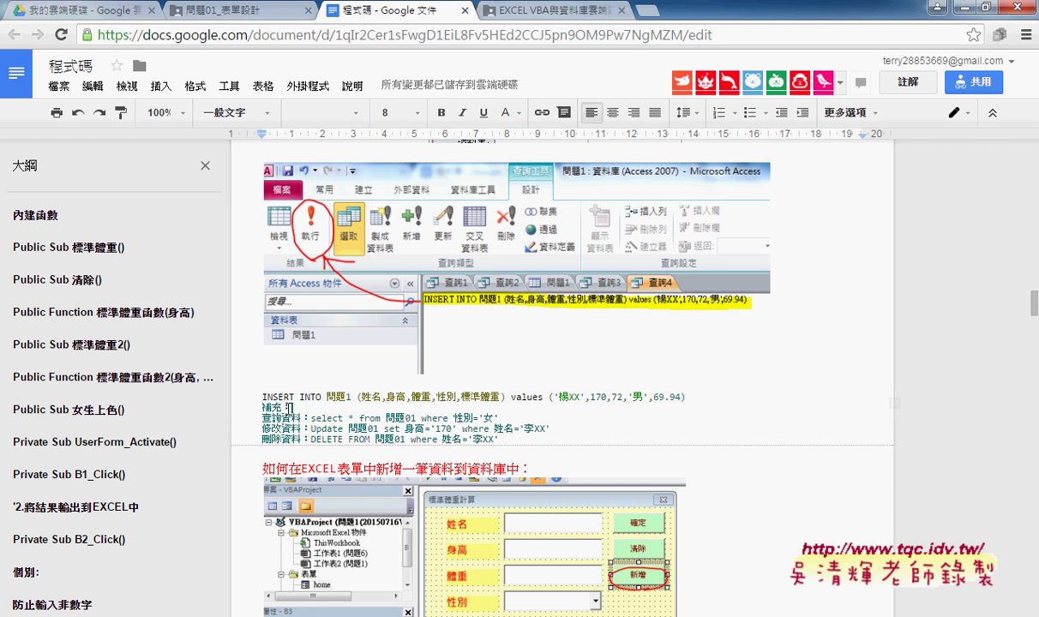
left_click_drag(260, 407, 342, 418)
left_click(312, 439)
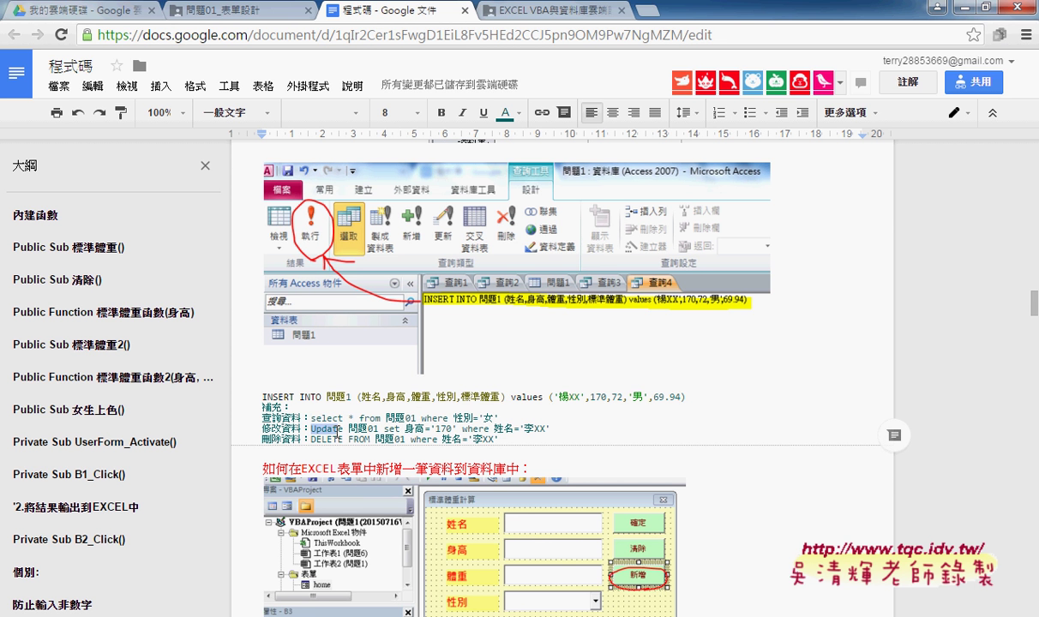
double_click(325, 439)
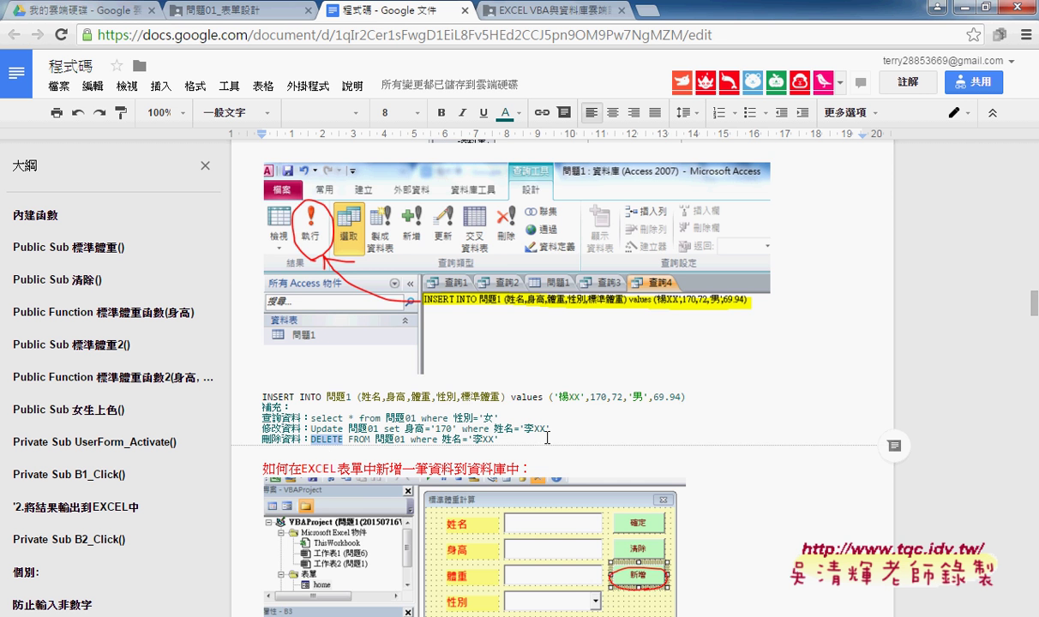
Scroll down and select the body of the reference B3_Click code.
scroll(755, 413, "down", 3)
scroll(756, 413, "down", 1)
scroll(756, 413, "down", 2)
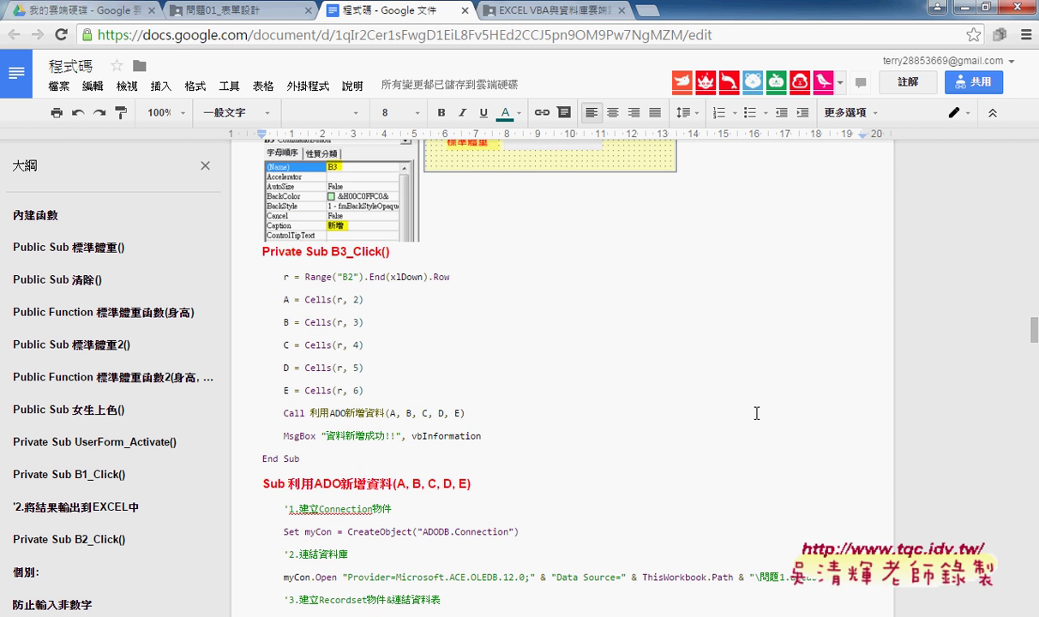
left_click_drag(332, 252, 390, 253)
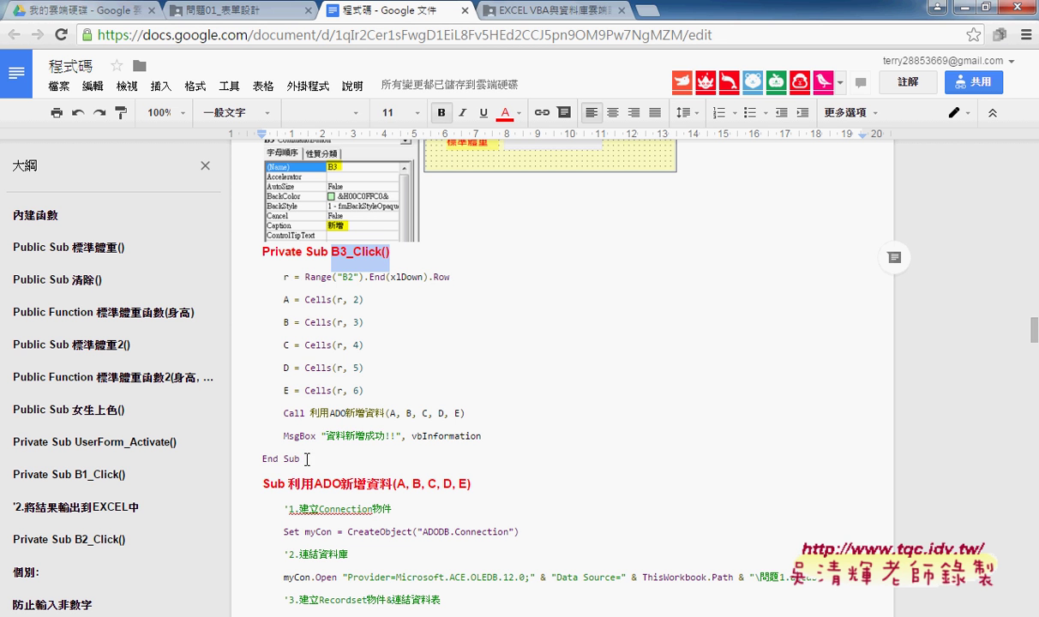
left_click_drag(299, 459, 261, 457)
left_click(315, 306)
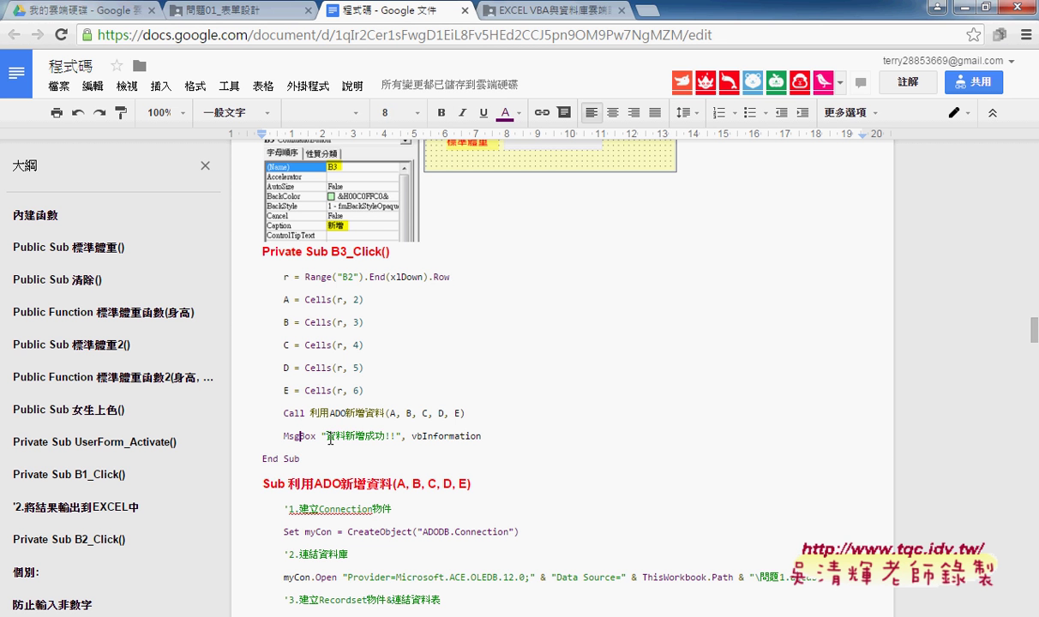
left_click_drag(510, 435, 253, 280)
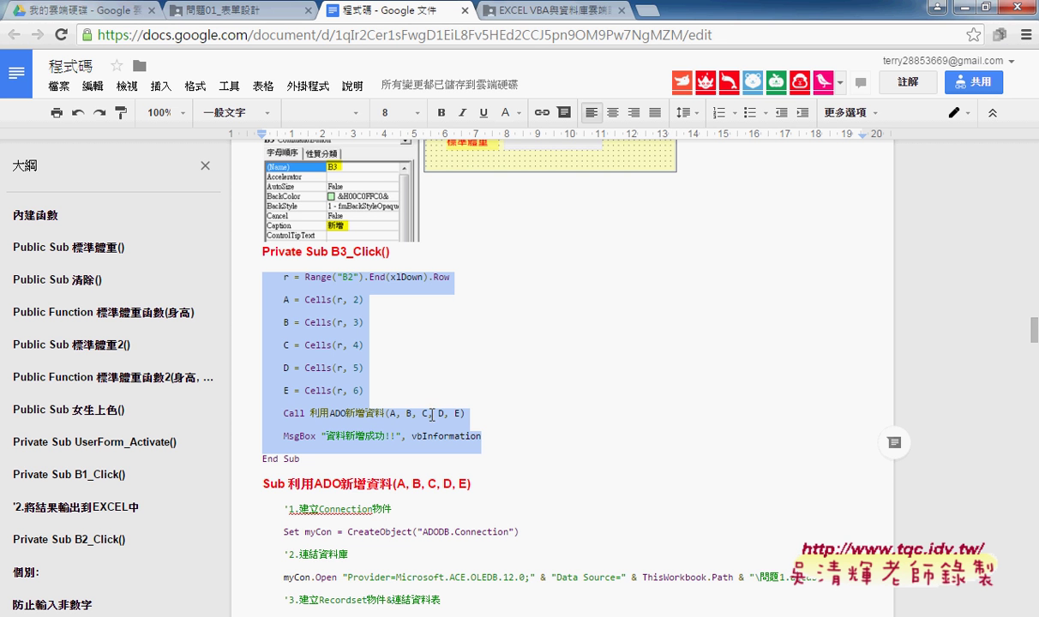
Select from the Private Sub B3_Click() heading through the 利用ADO新增資料 subroutine's End Sub.
scroll(454, 415, "down", 1)
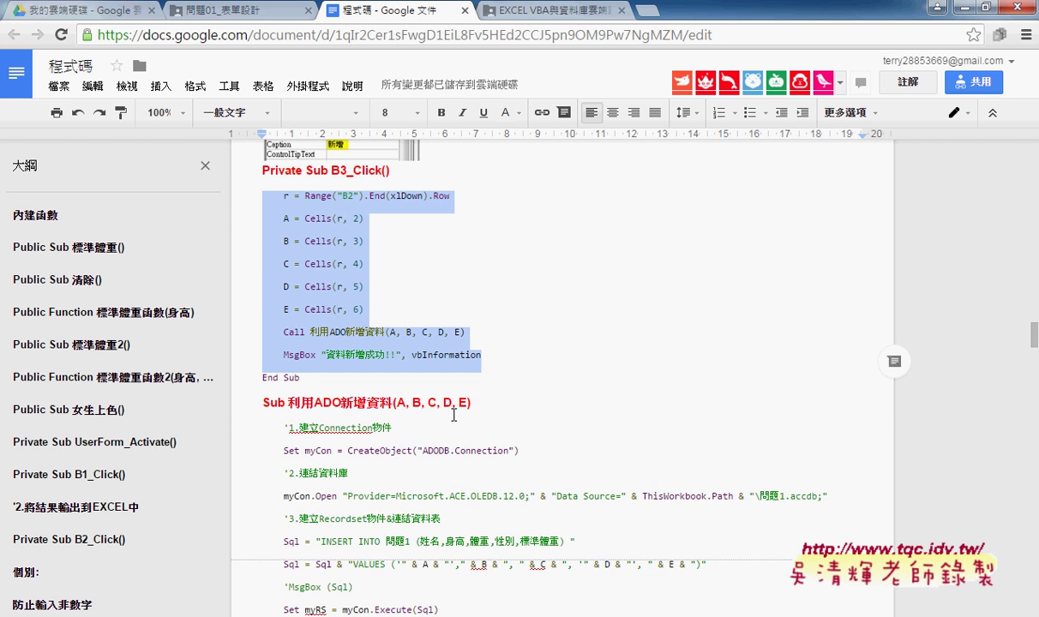
left_click(320, 171)
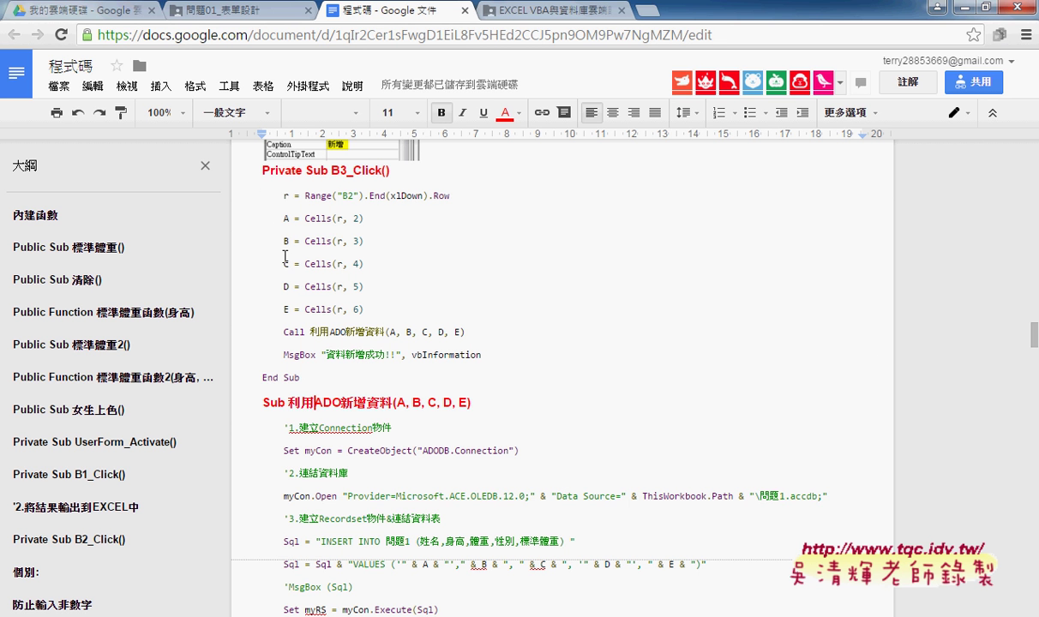
left_click_drag(263, 172, 387, 172)
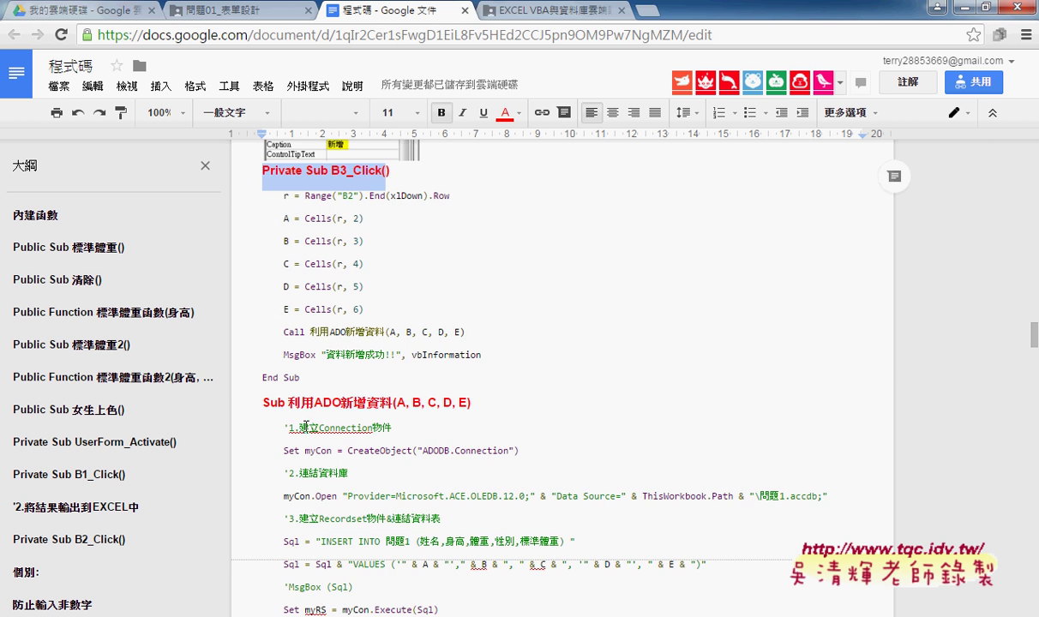
left_click(297, 336)
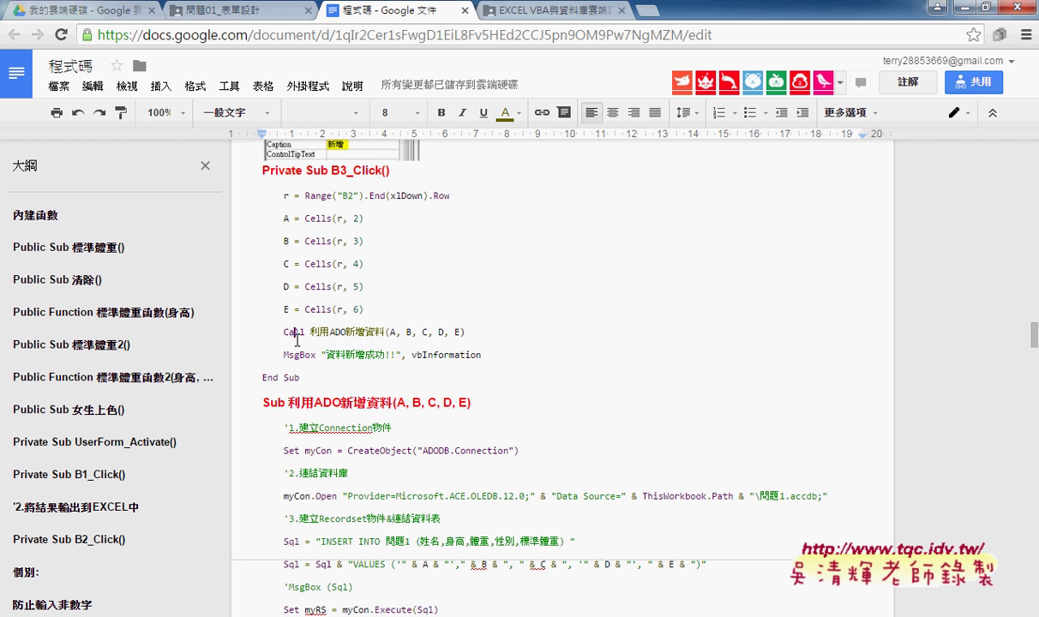
left_click(334, 402)
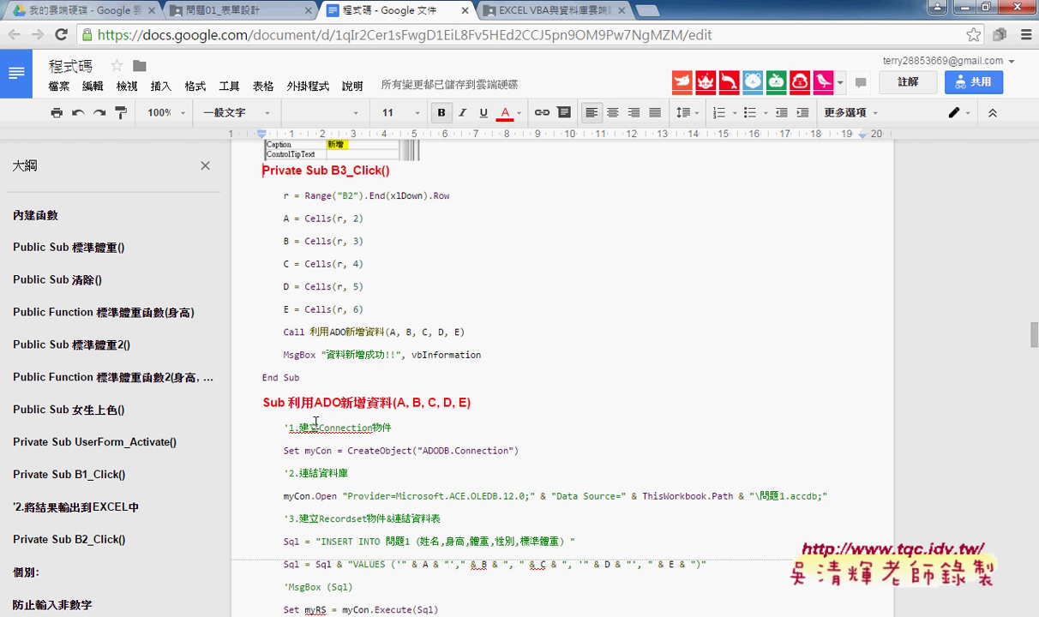
scroll(343, 475, "down", 2)
left_click(321, 476, "shift")
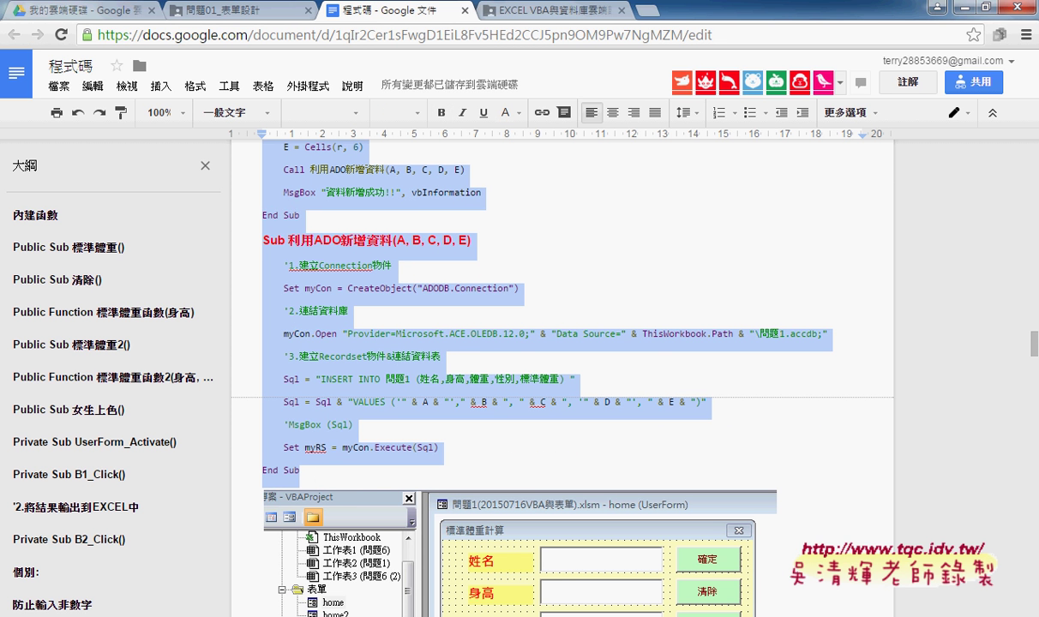
Delete the empty B3_Click stub and paste the copied B3_Click and 利用ADO新增資料 code.
mouse_move(259, 616)
left_click(300, 545)
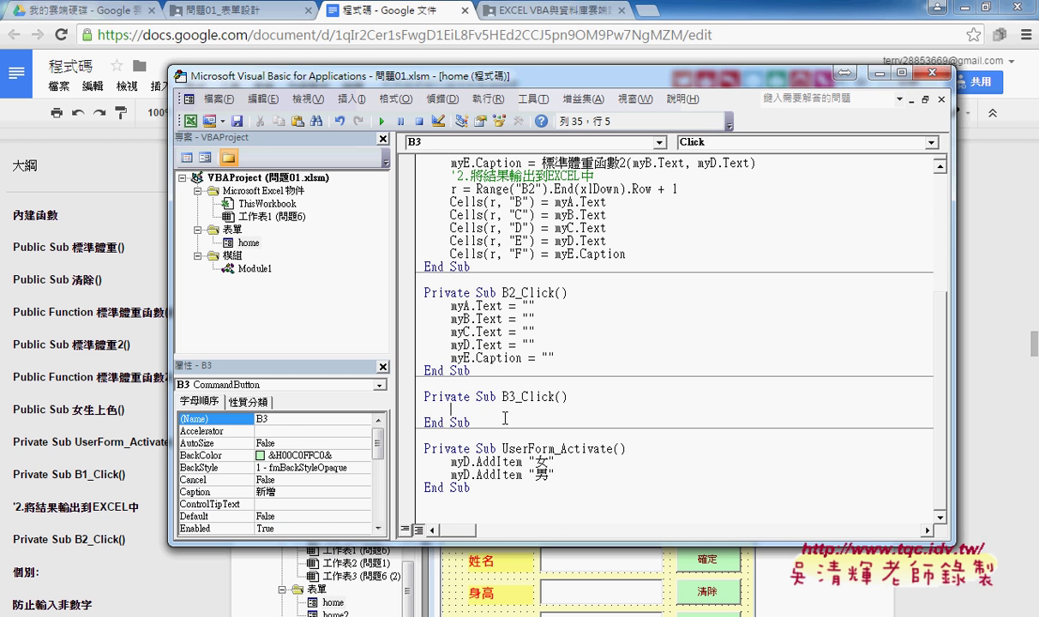
left_click_drag(476, 422, 426, 394)
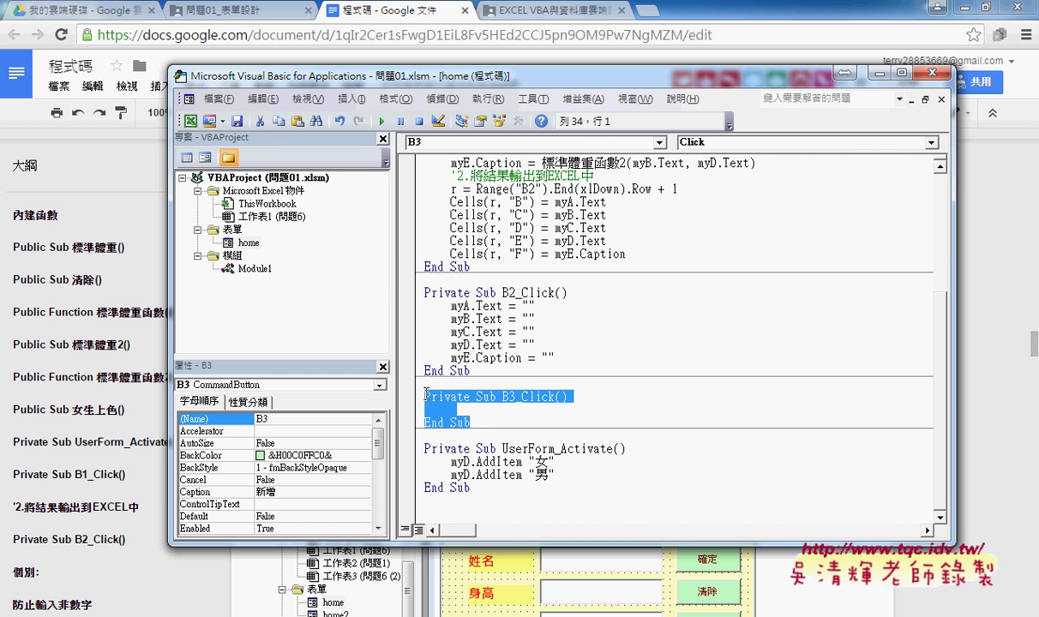
key("Delete")
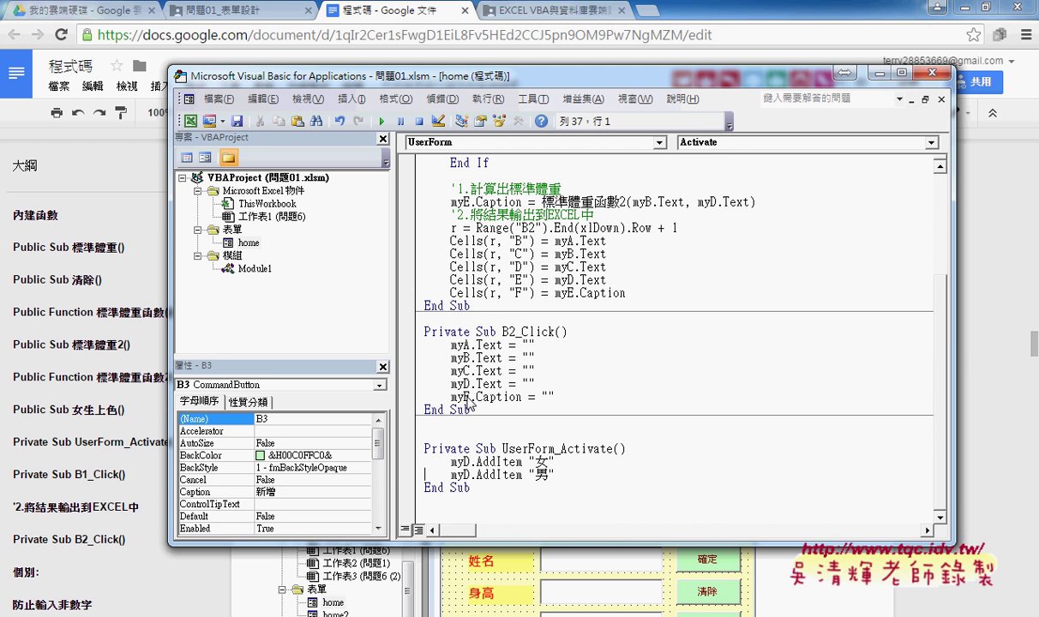
key("Return")
key("Return")
key("Return")
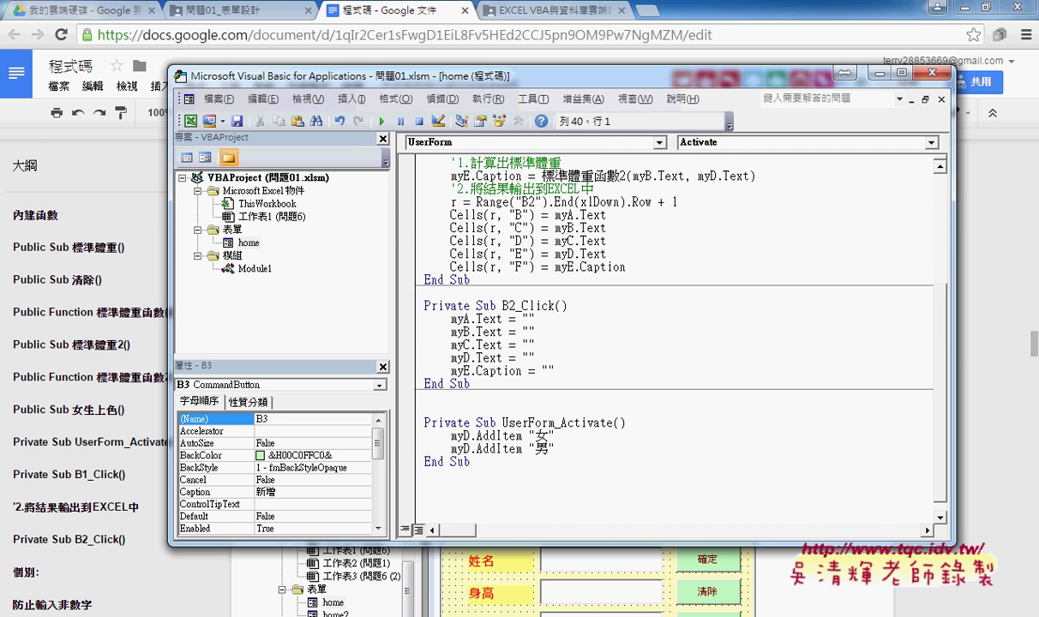
key("ctrl+v")
Widen the code pane and select the Range("B2").End(xlDown).Row expression.
left_click(665, 293)
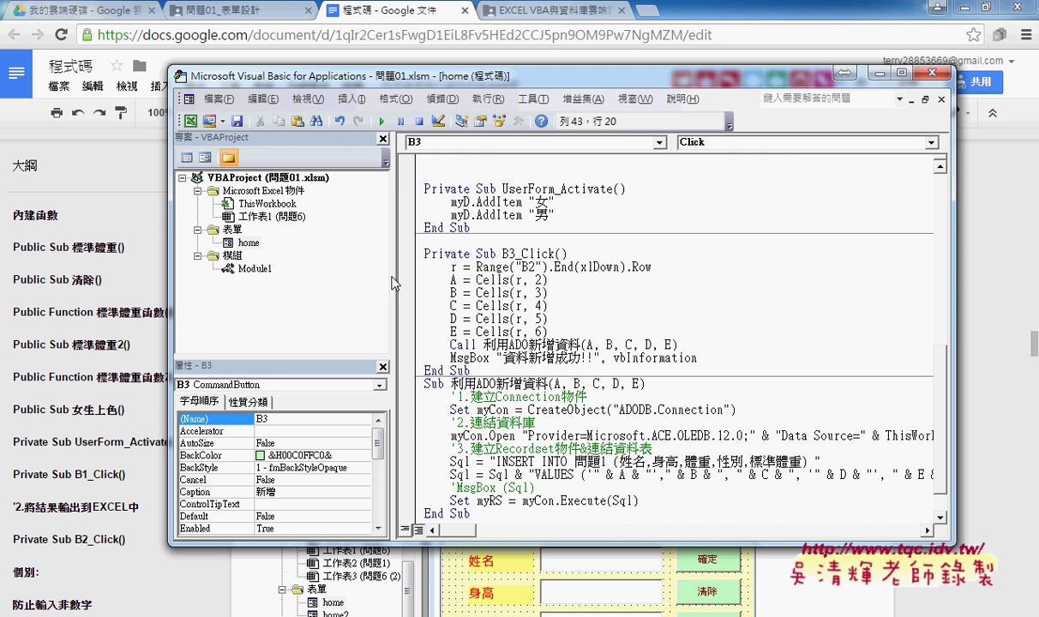
left_click_drag(390, 283, 321, 266)
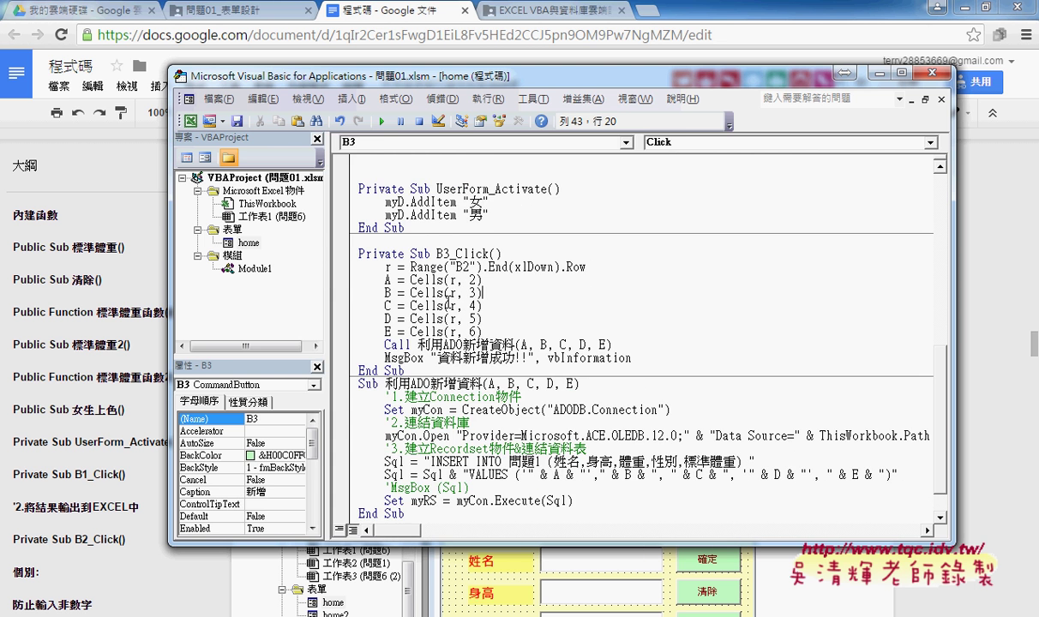
left_click_drag(588, 267, 423, 268)
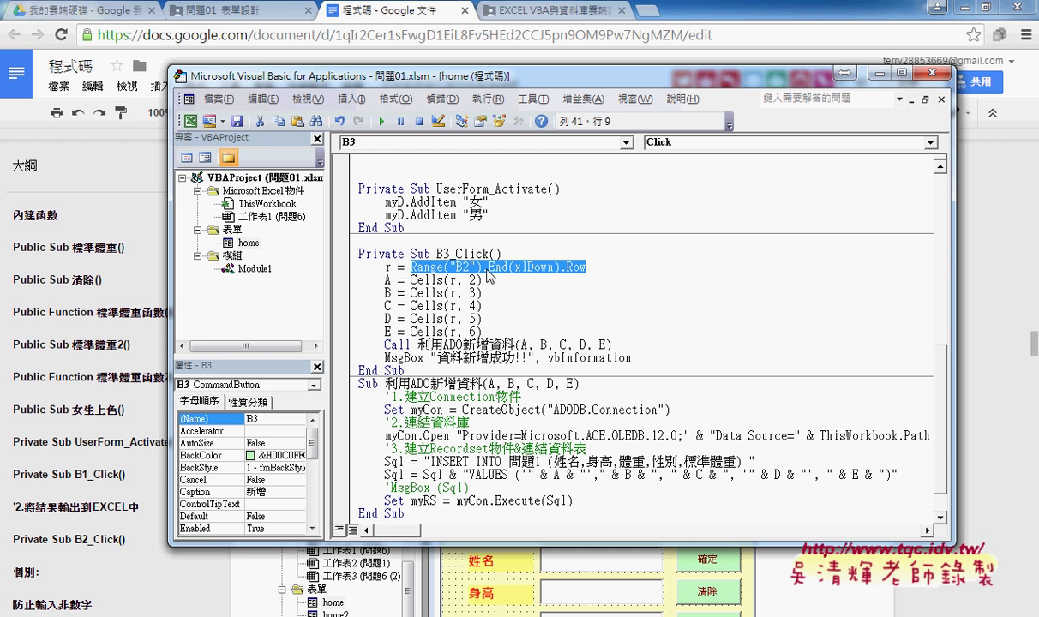
Select the last data row B8:F8 and place the VBA editor beside the worksheet.
left_click(964, 10)
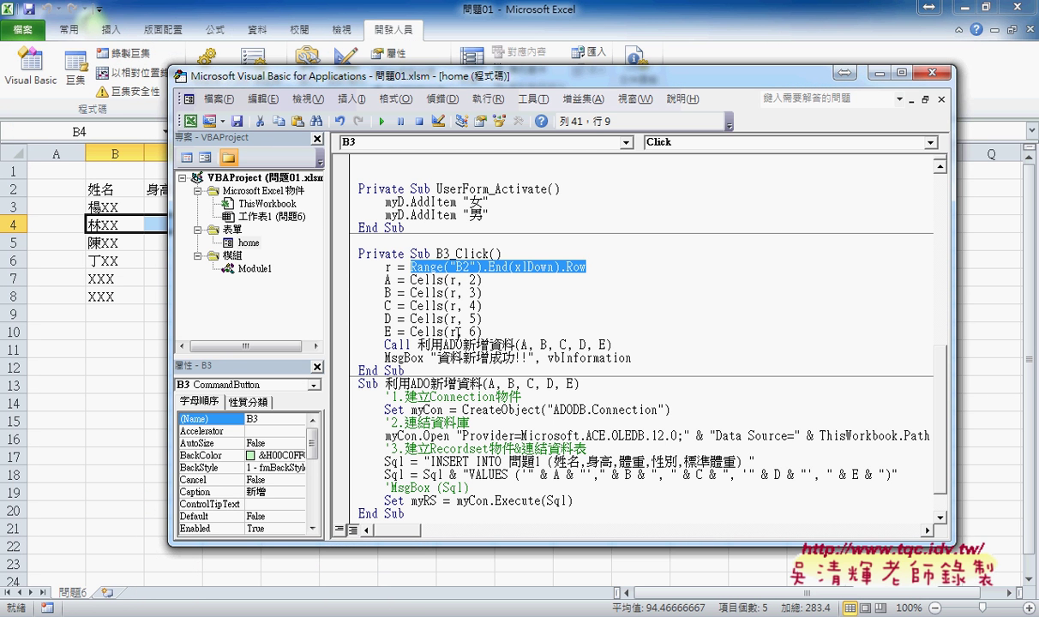
left_click_drag(97, 295, 352, 295)
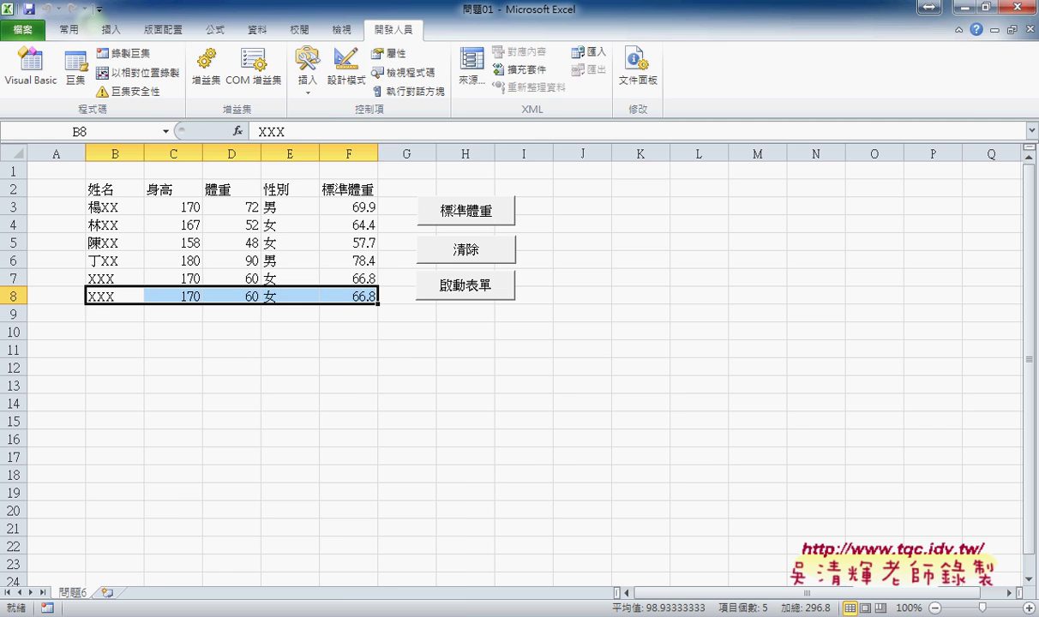
left_click(347, 536)
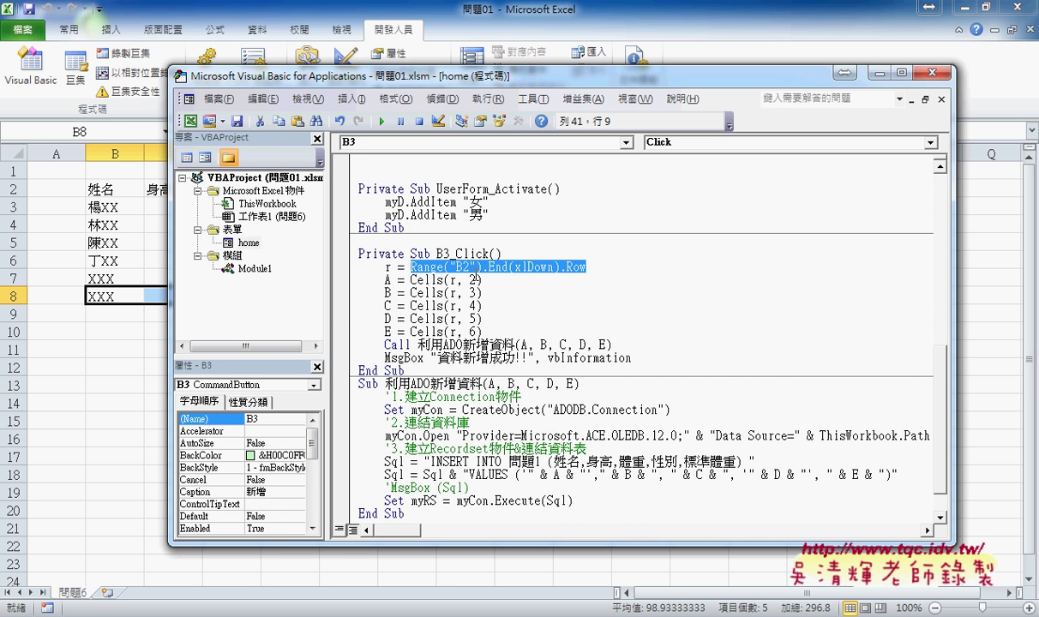
left_click_drag(508, 76, 726, 79)
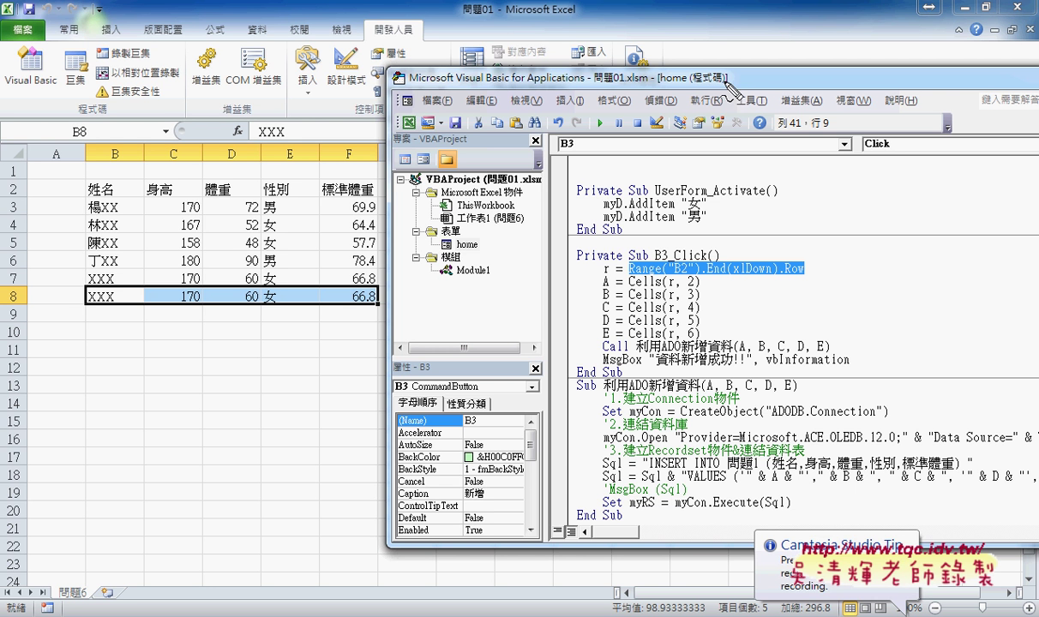
Circle row 8, arrow it to a database sketch, and underline the last-row lookup line.
mouse_move(77, 287)
left_mouse_down()
mouse_move(74, 303)
mouse_move(155, 317)
mouse_move(379, 290)
left_mouse_up()
mouse_move(252, 317)
left_mouse_down()
mouse_move(251, 359)
mouse_move(259, 346)
left_mouse_up()
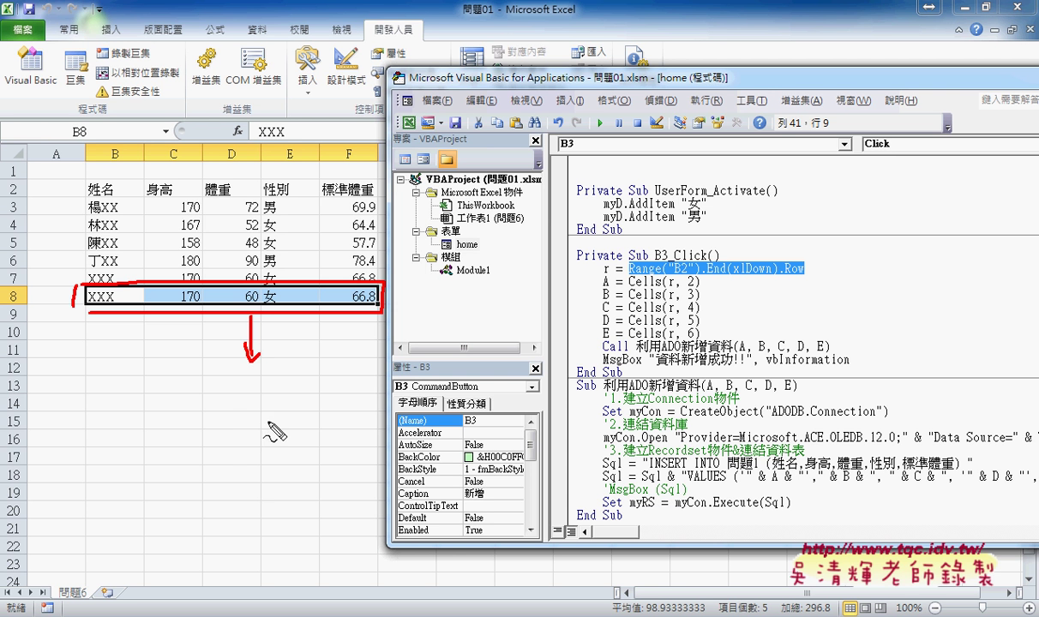
left_click_drag(238, 437, 274, 436)
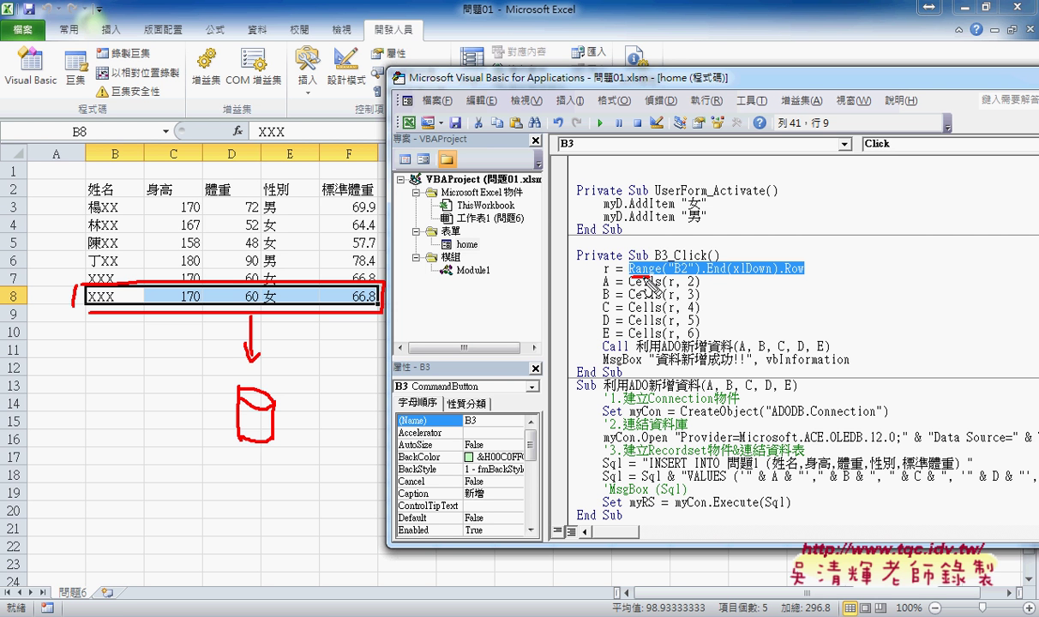
left_click_drag(643, 277, 802, 274)
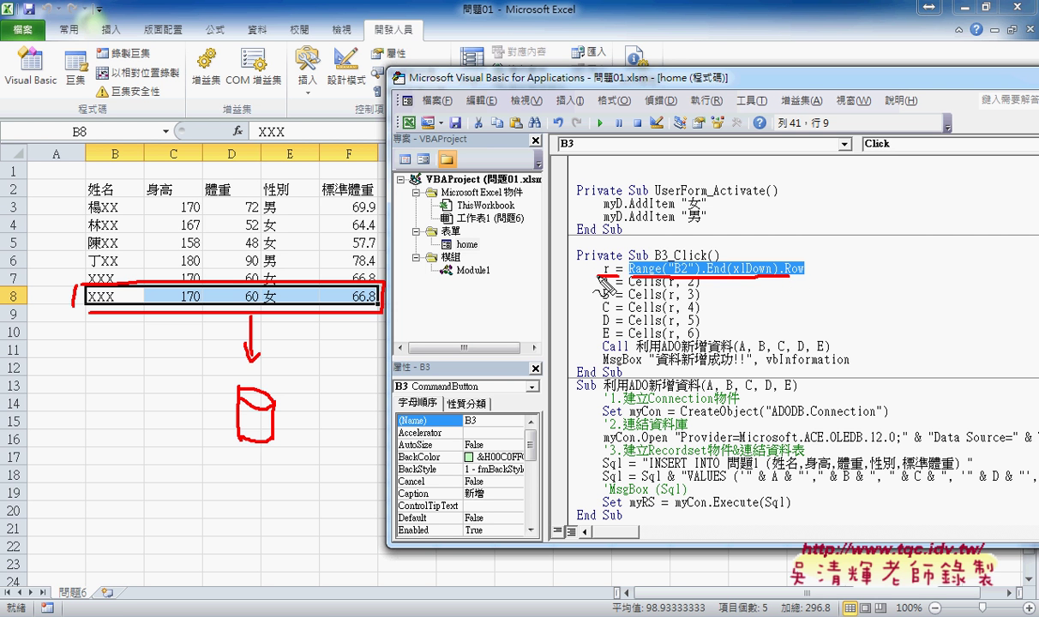
Point an arrow at row 8, circle the B and F headers, and underline variables A and B.
mouse_move(32, 280)
left_mouse_down()
mouse_move(54, 292)
mouse_move(47, 302)
left_mouse_up()
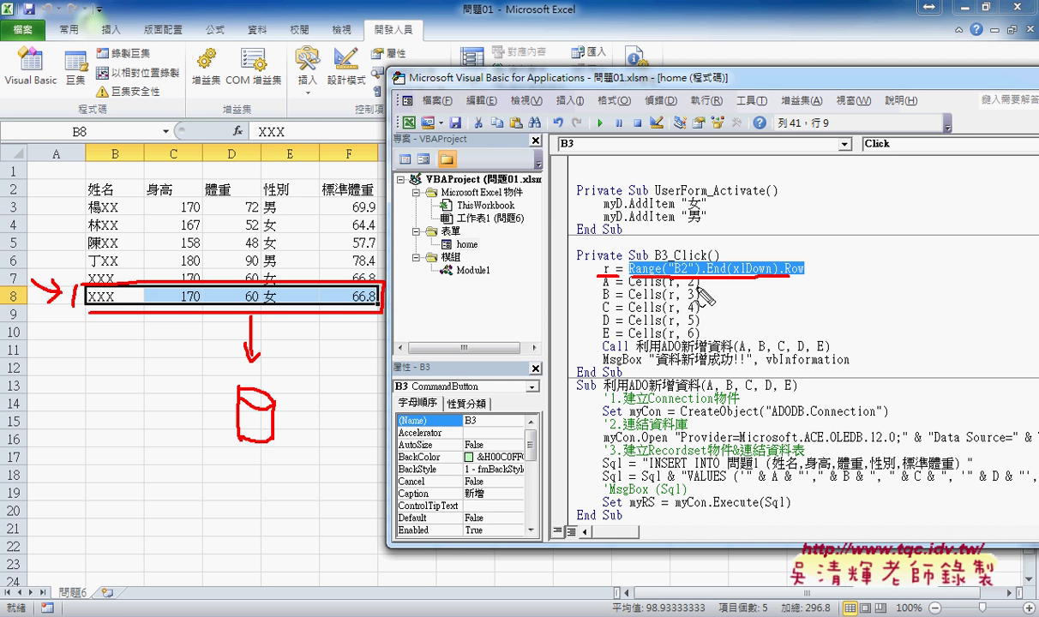
left_click_drag(126, 148, 120, 143)
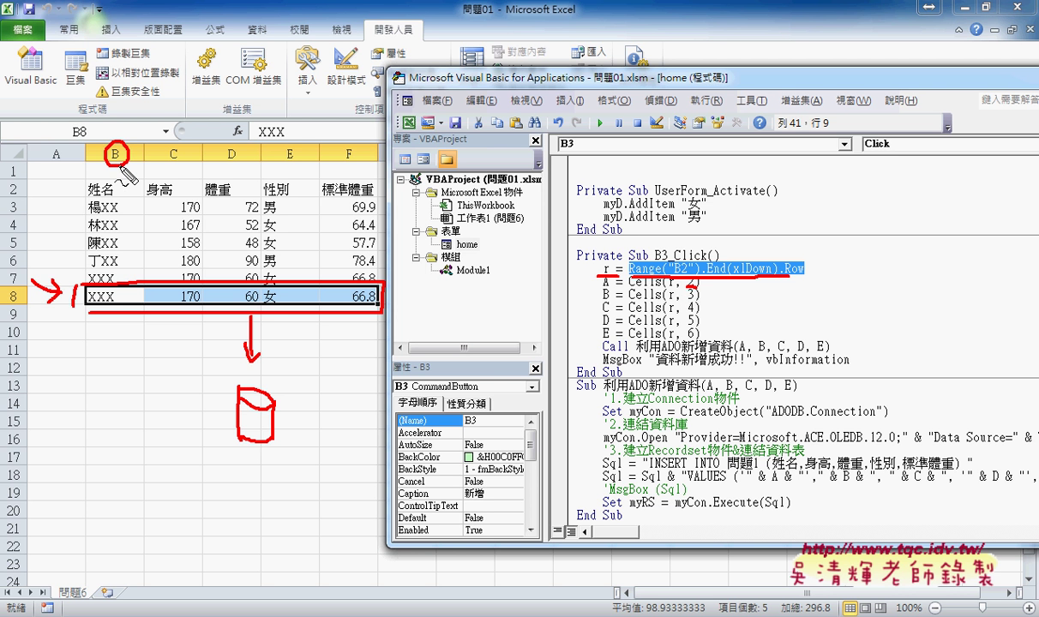
left_click_drag(364, 167, 369, 163)
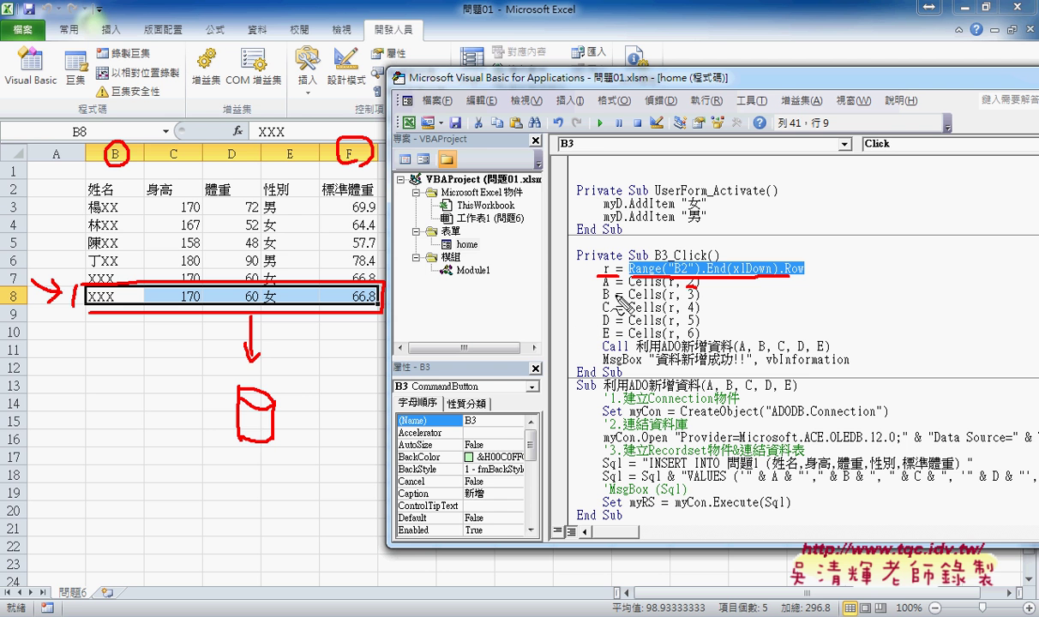
mouse_move(597, 282)
left_mouse_down()
mouse_move(610, 282)
mouse_move(611, 339)
left_mouse_up()
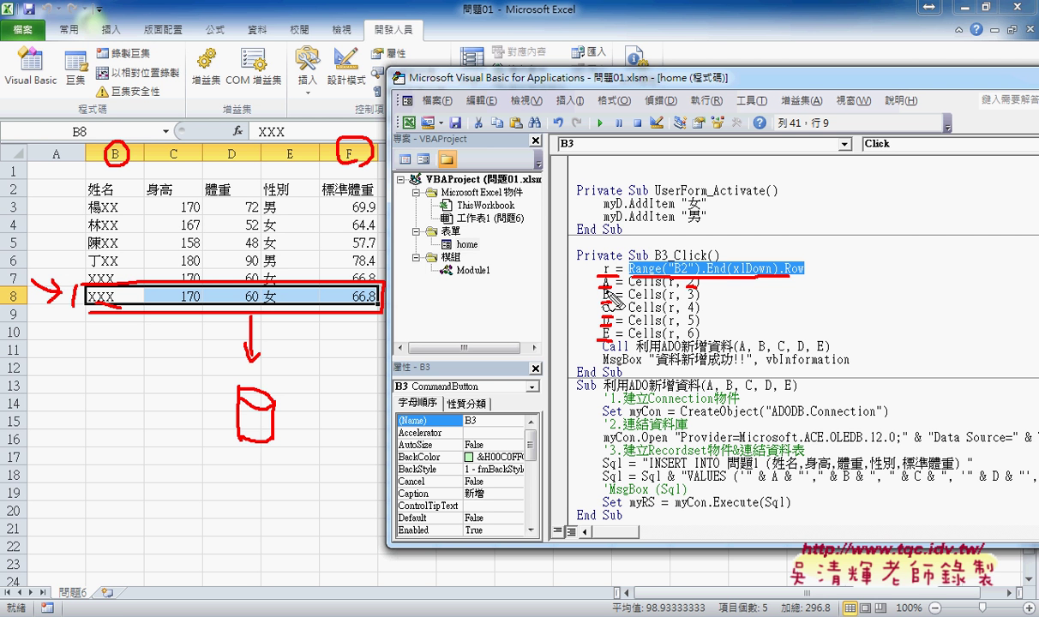
Underline 170 and 60 in row 8, arrow row 8 to the code, and underline the Call statement.
left_click_drag(183, 301, 255, 302)
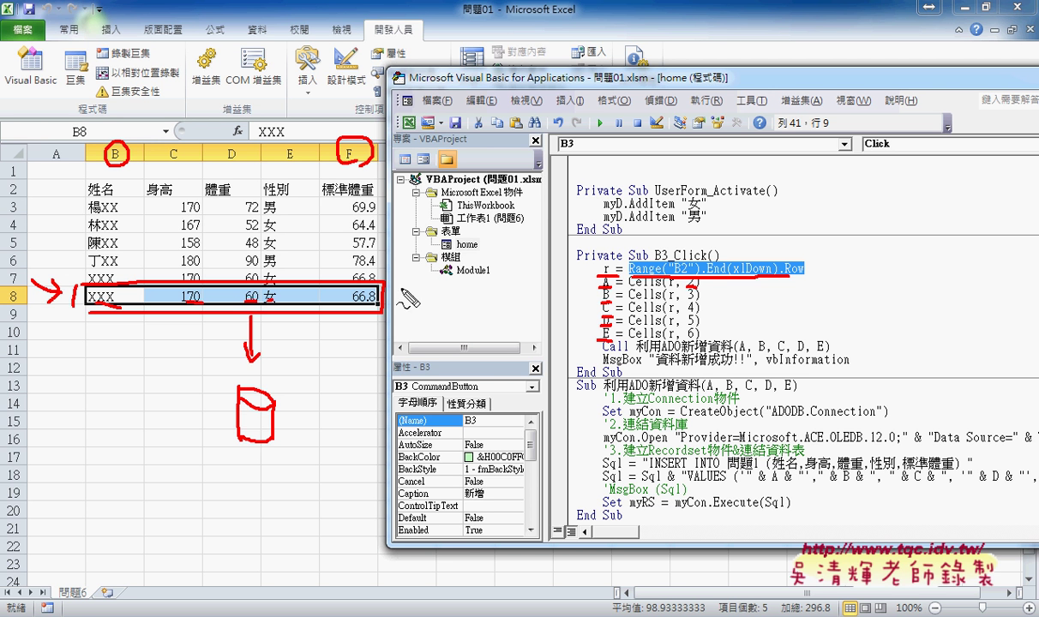
mouse_move(382, 283)
left_mouse_down()
mouse_move(501, 266)
mouse_move(589, 299)
left_mouse_up()
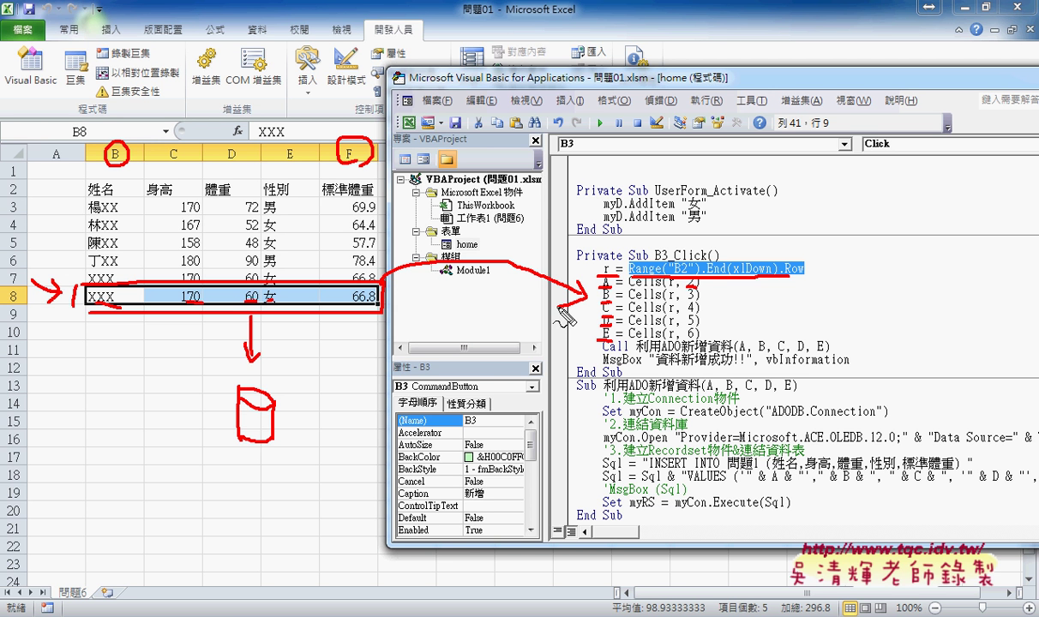
left_click_drag(606, 350, 769, 350)
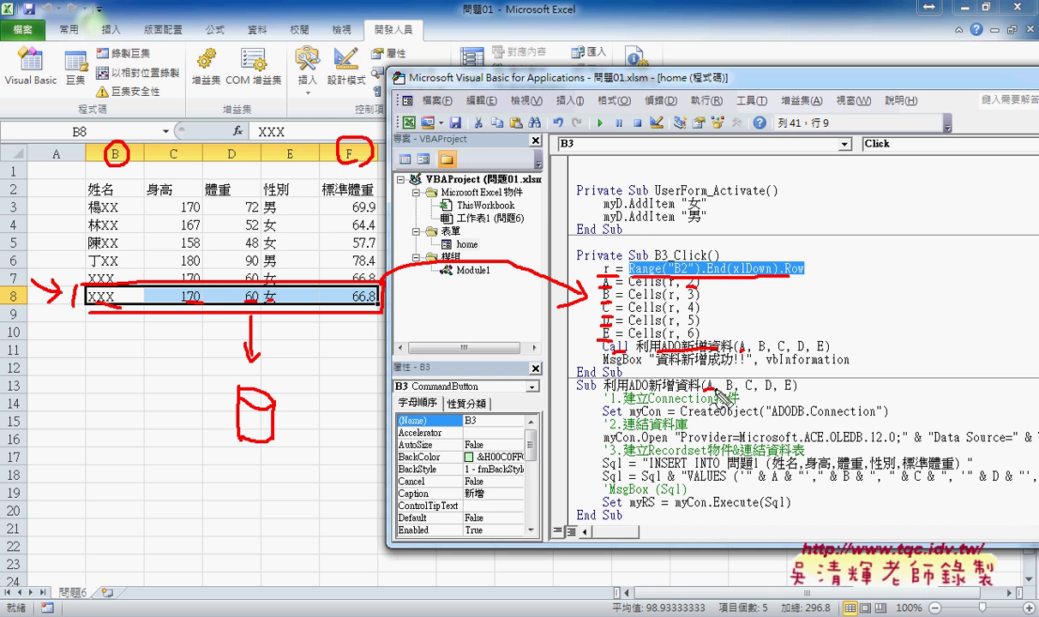